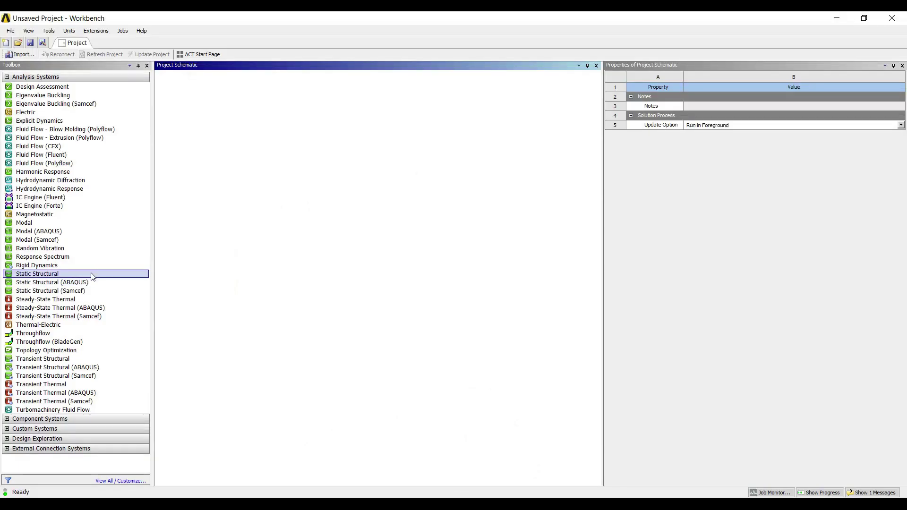
Step: Add a Static Structural analysis system named eg-5 to the project schematic and open its geometry in DesignModeler
left_click_drag(92, 277, 227, 126)
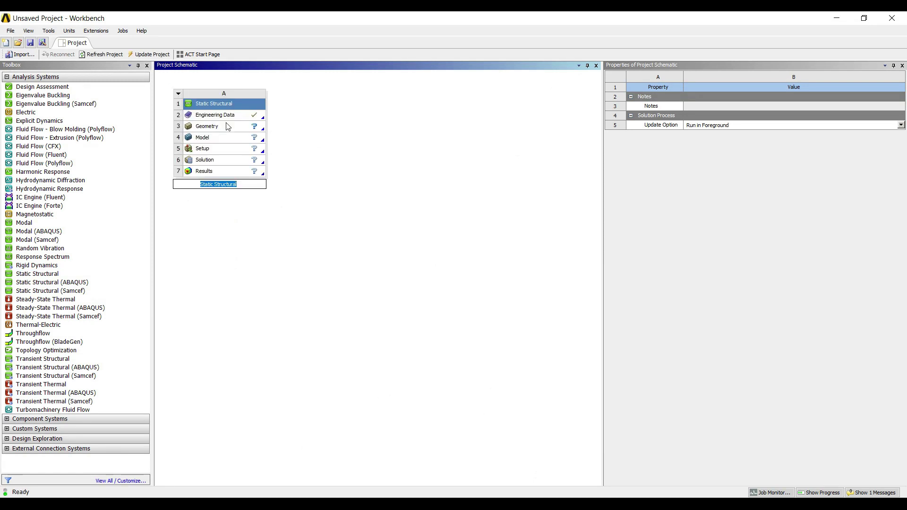
type("eg-5")
left_click(226, 128)
right_click(225, 129)
left_click(265, 142)
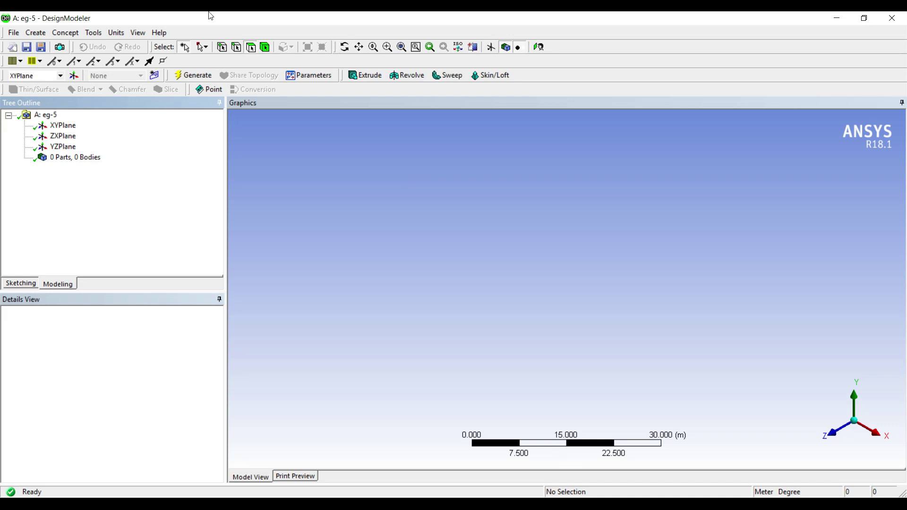
Step: Set the length unit to millimetres and face the XY plane for sketching
left_click(116, 33)
left_click(133, 70)
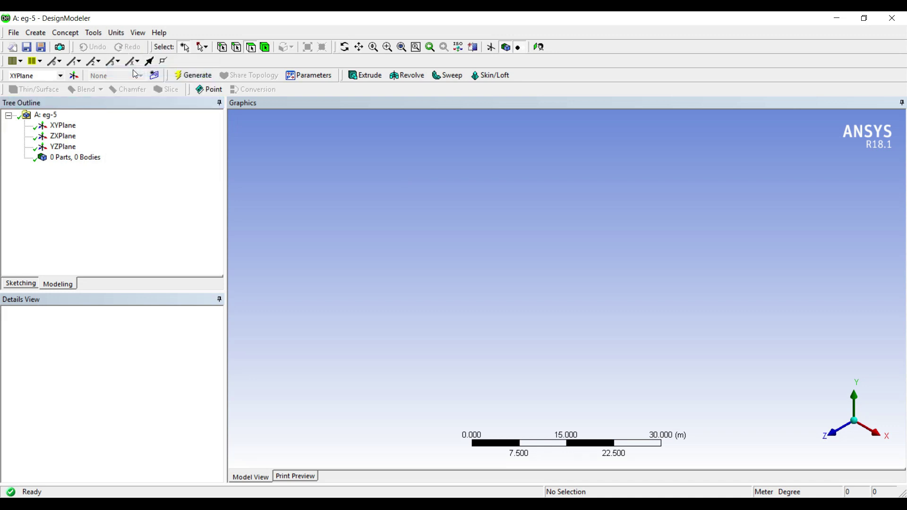
left_click(63, 125)
left_click(539, 47)
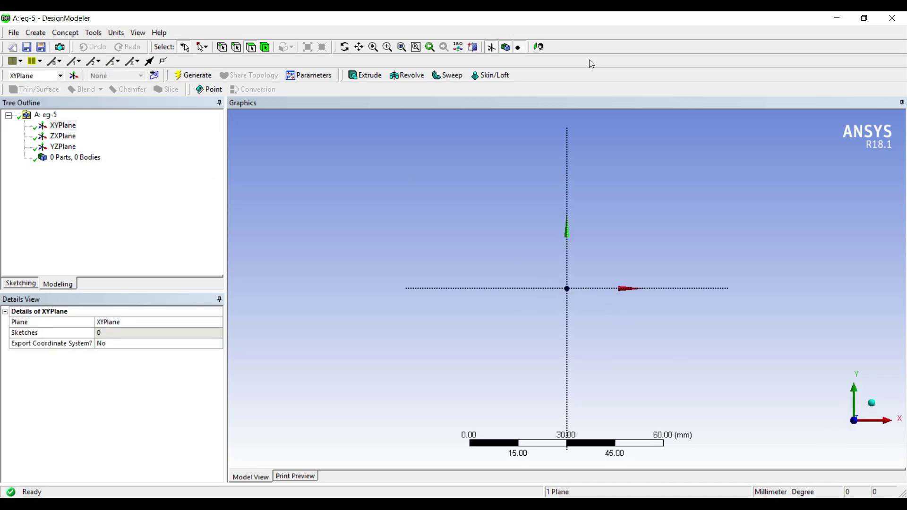
Step: Sketch a rectangle about 70 mm wide and 54 mm high around the origin of the XY plane
left_click(20, 283)
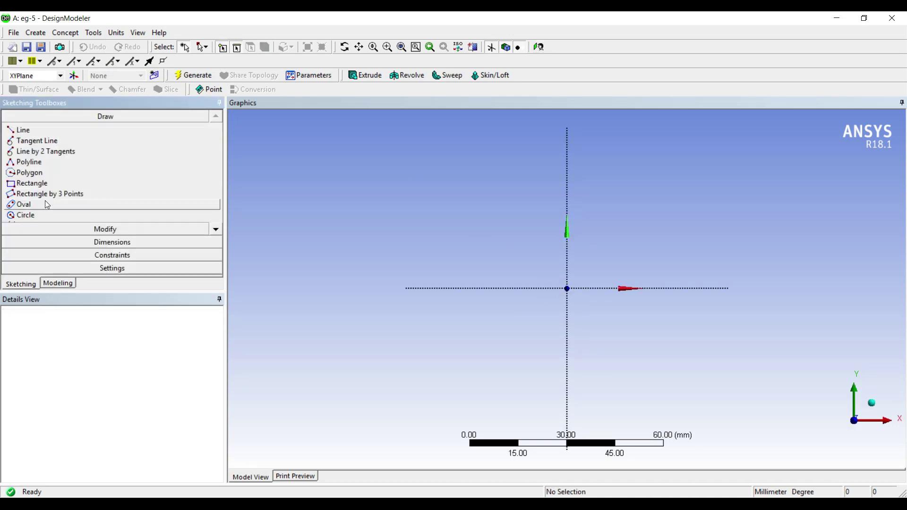
left_click(32, 183)
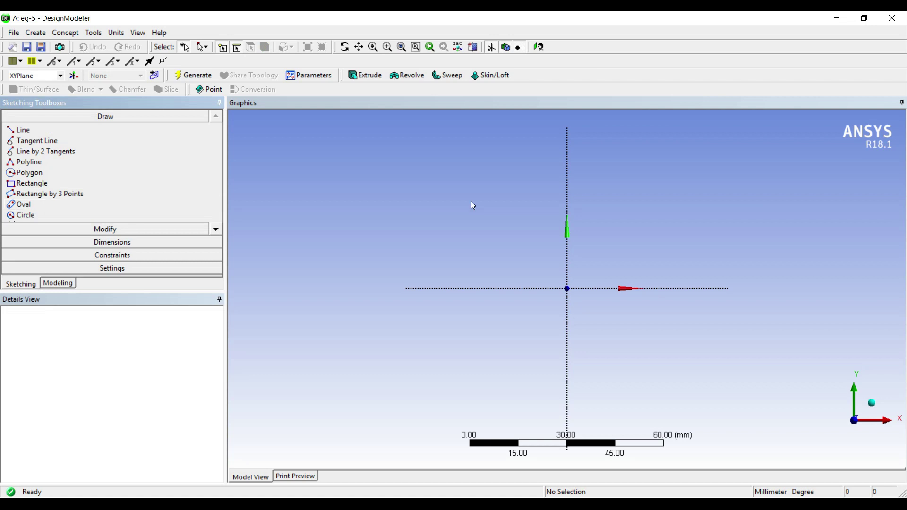
left_click(471, 201)
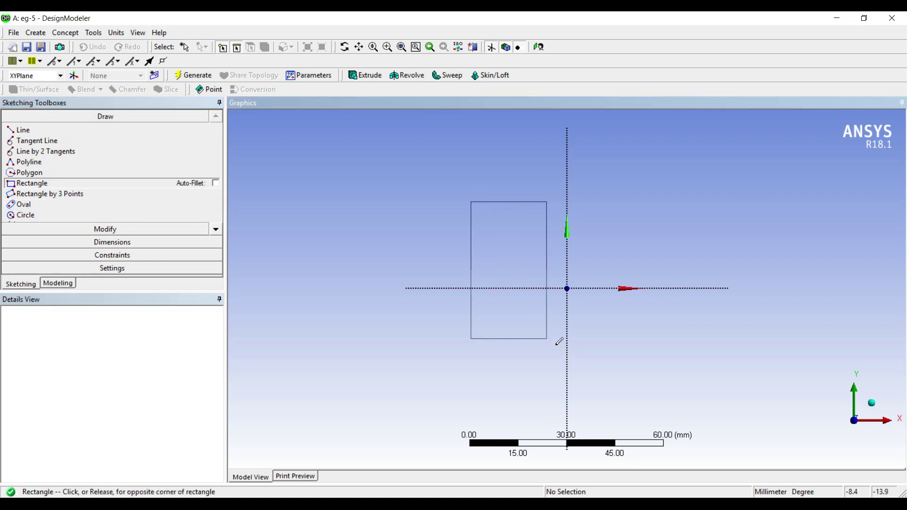
left_click(696, 376)
Step: Dimension the rectangle's width on its upper edge and its height on its left edge
left_click(138, 245)
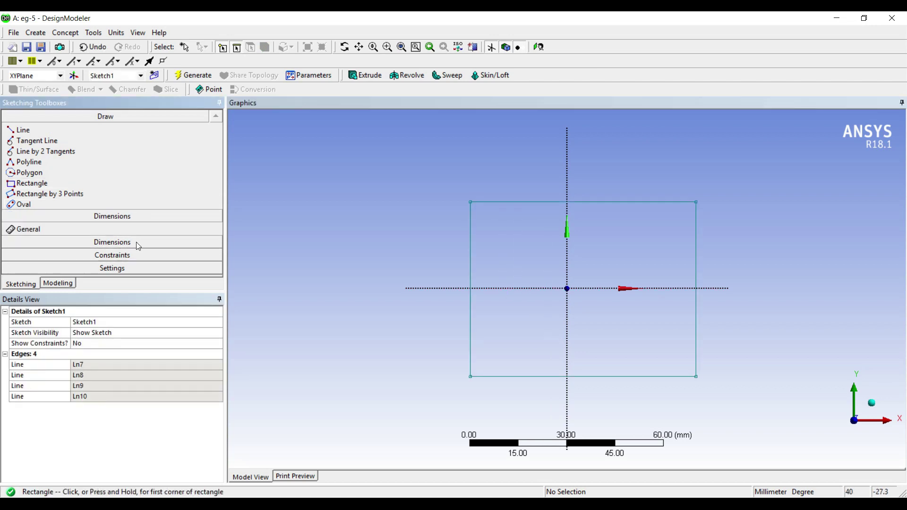
left_click(526, 202)
left_click(526, 168)
left_click(470, 248)
left_click(433, 247)
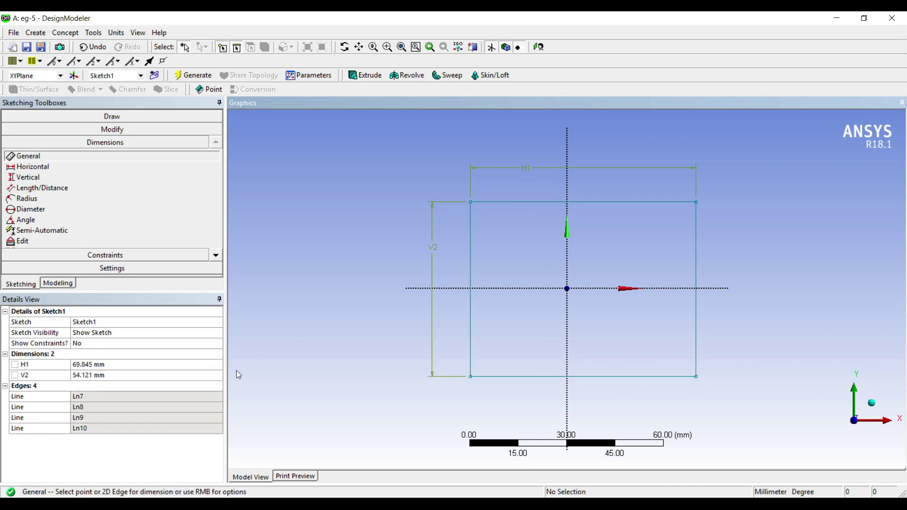
Step: Set the rectangle's width and height dimensions to 30 mm each
left_click(118, 364)
type("30")
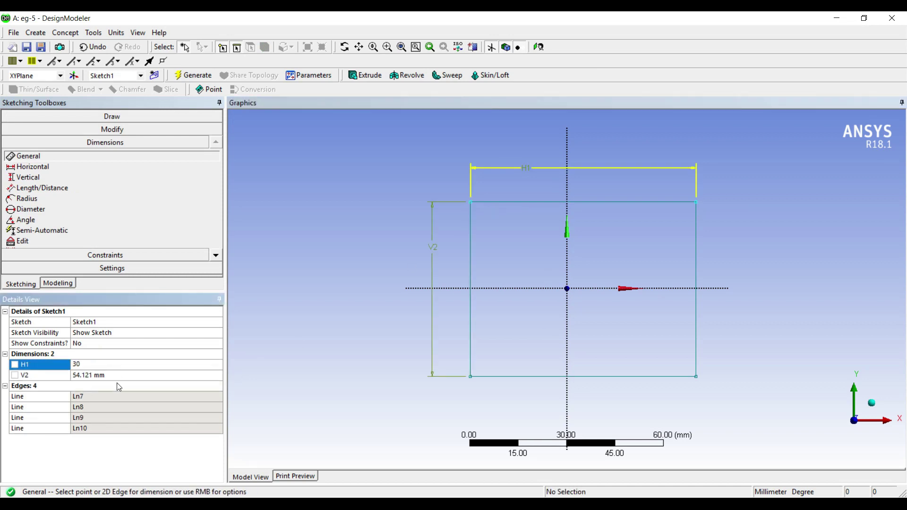
left_click(118, 375)
type("30")
key("Return")
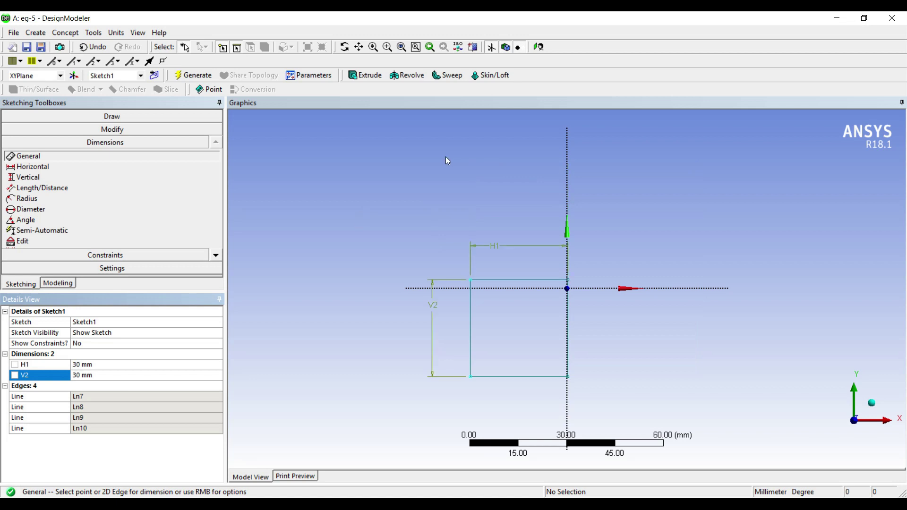
Step: Extrude the 30 mm square 80 mm as added material, using the aluminium section length from the problem picture, and generate the body
left_click(367, 77)
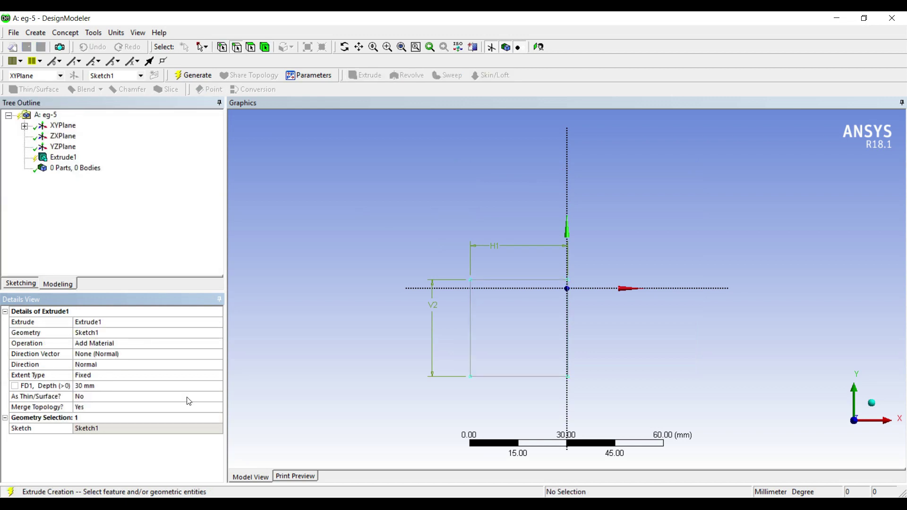
key("alt+Tab")
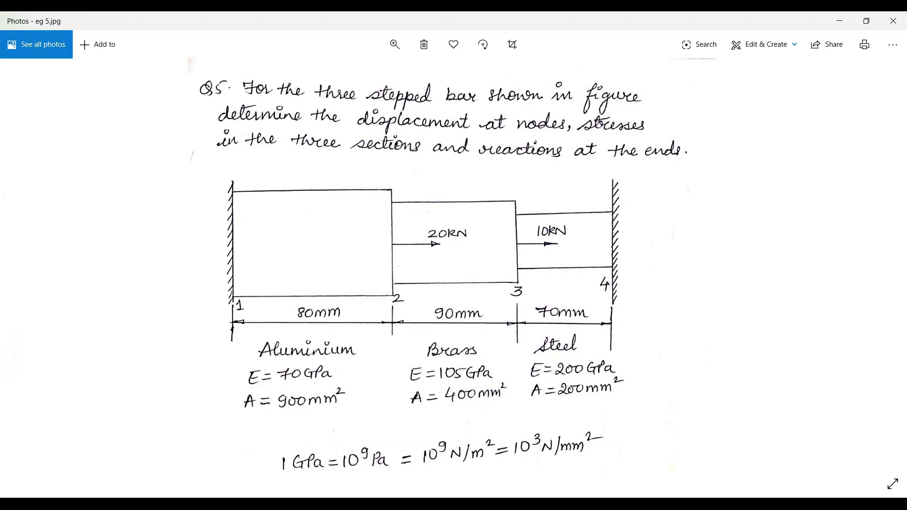
key("alt+Tab")
left_click(134, 384)
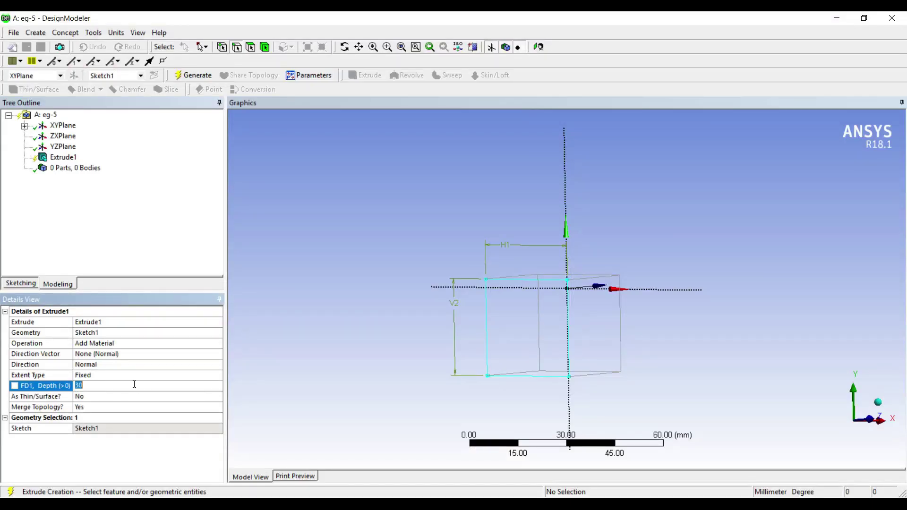
type("80")
key("Return")
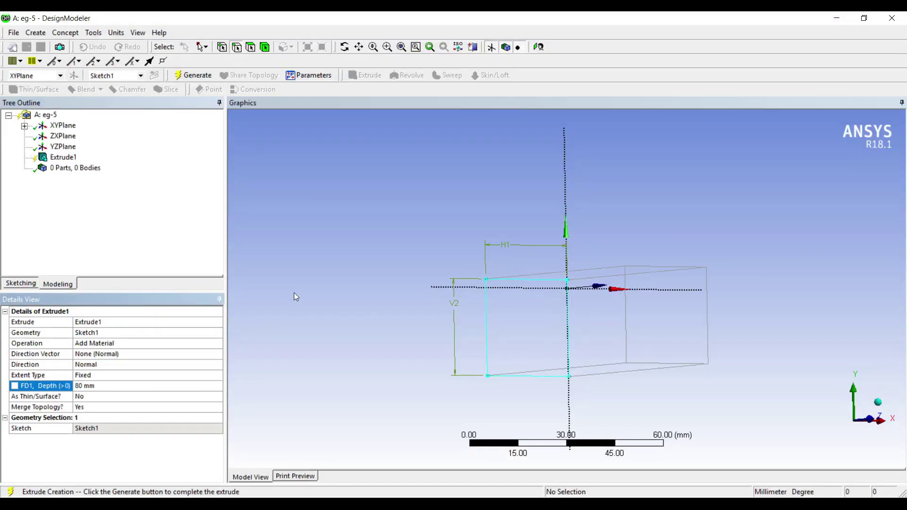
key("F5")
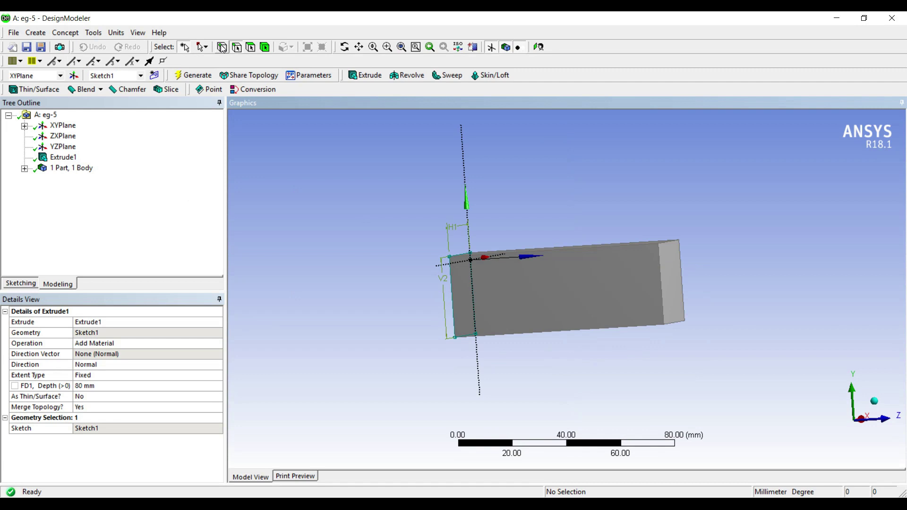
Step: Create and generate a new plane on the far end face of the extruded bar
left_click(671, 279)
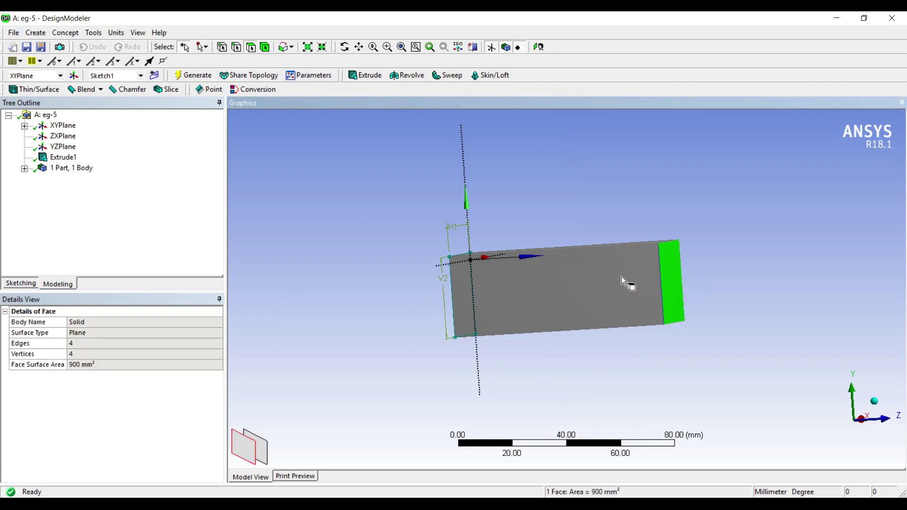
key("ctrl+n")
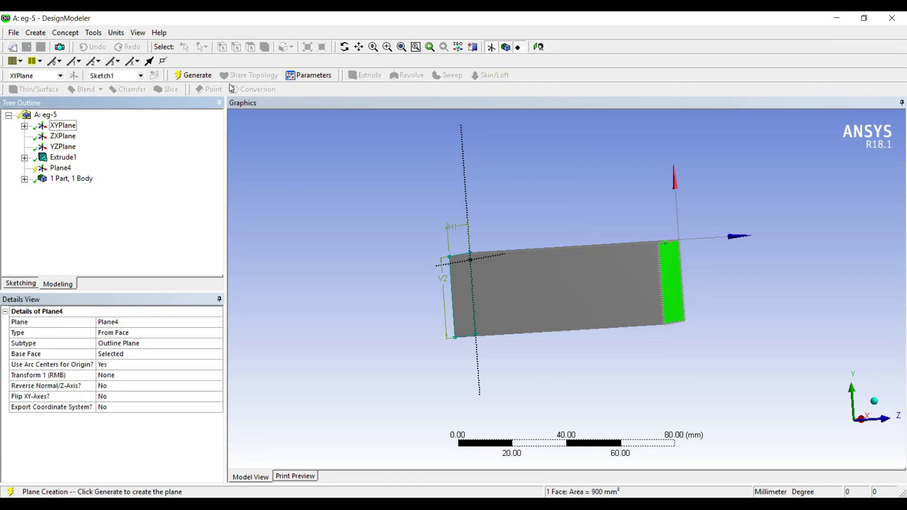
key("F5")
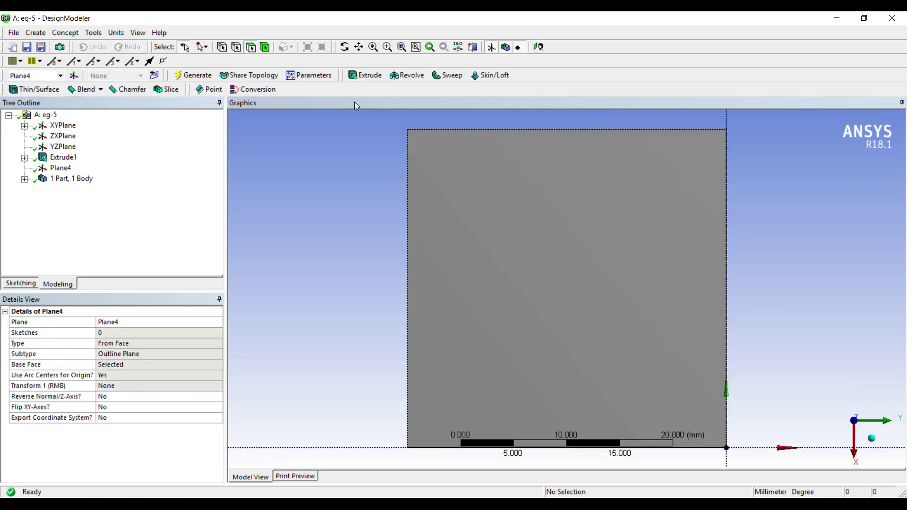
Step: Sketch a rectangle about 18 by 18 mm inside the end face on the new plane
left_click(20, 283)
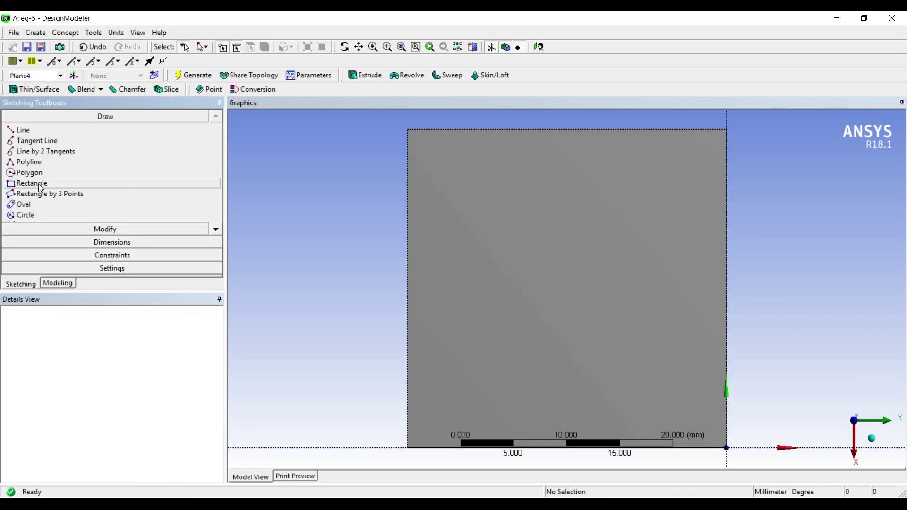
left_click(31, 183)
left_click(478, 184)
left_click(669, 377)
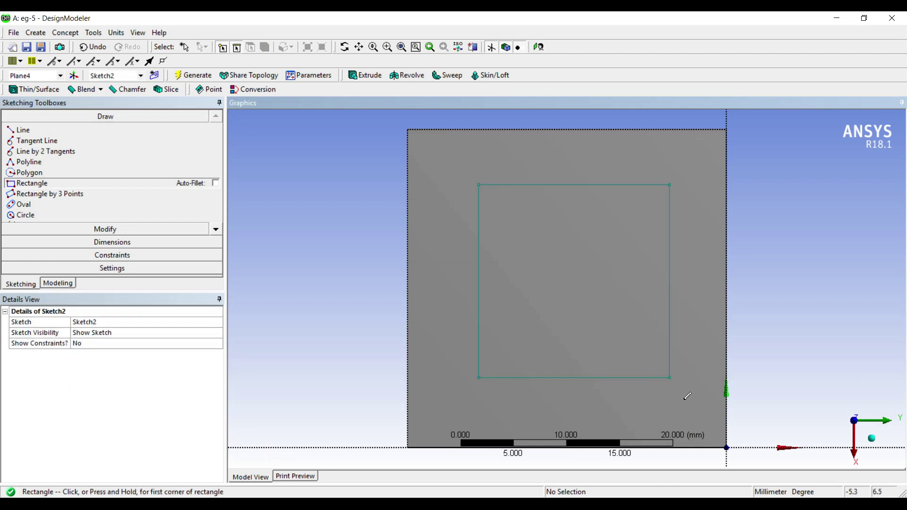
Step: Dimension the inner rectangle's width on its upper edge and its height on its left edge
left_click(112, 242)
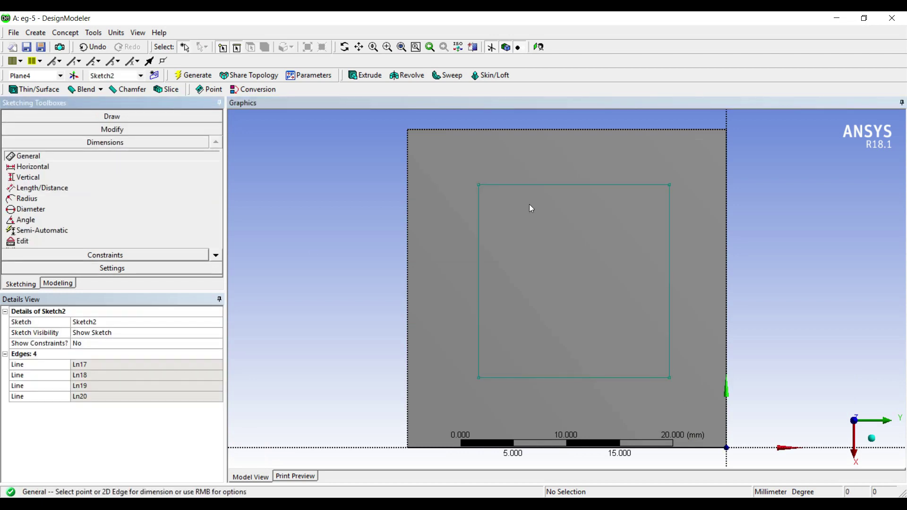
left_click(548, 185)
left_click(563, 158)
left_click(478, 245)
left_click(449, 245)
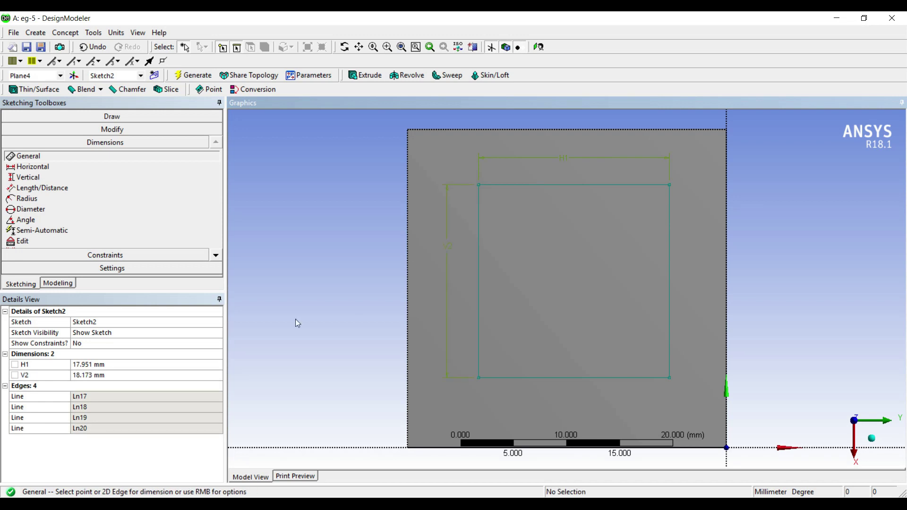
Step: Set the inner rectangle's width and height dimensions to 20 mm each
left_click(86, 364)
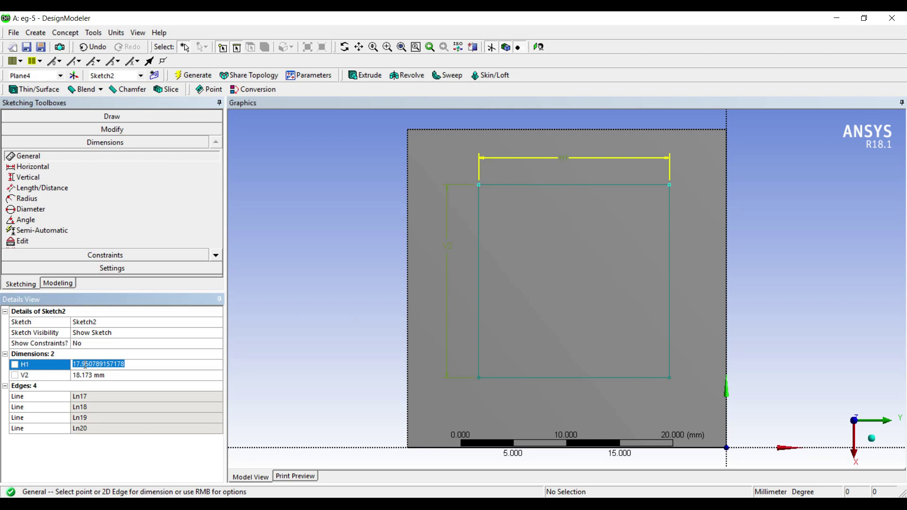
type("20")
left_click(100, 375)
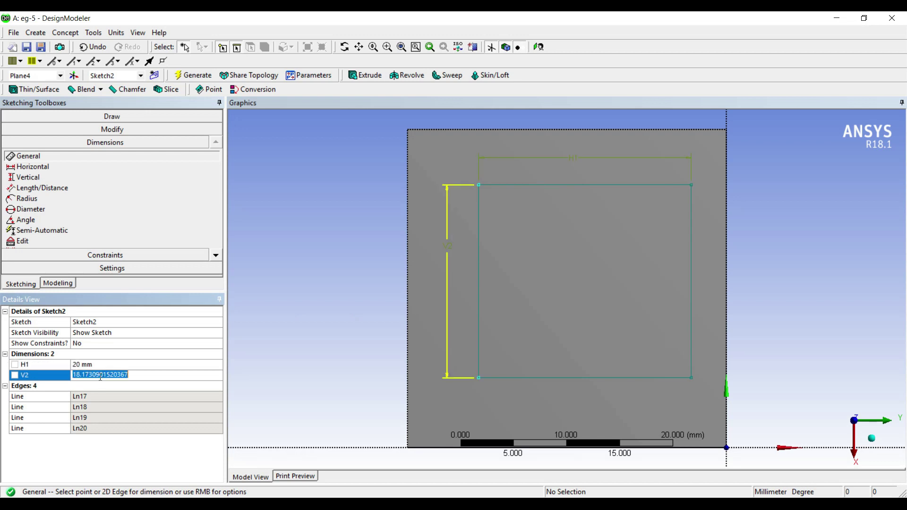
type("20")
key("Return")
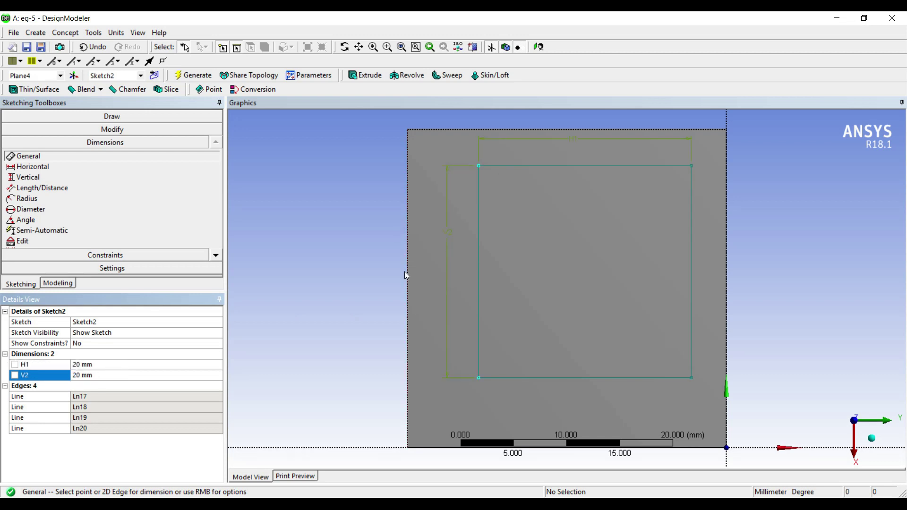
Step: Dimension the gap between the inner rectangle's upper edge and the upper border of the end face
left_click(409, 180)
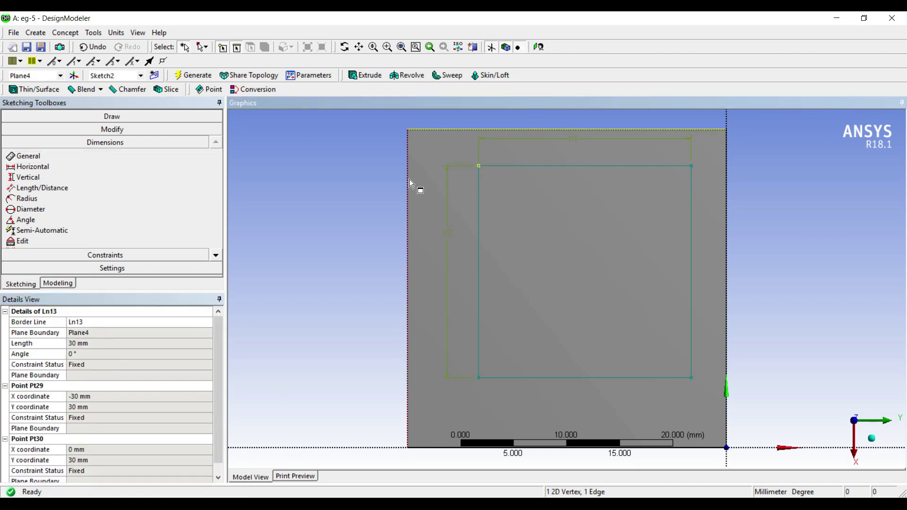
left_click(77, 160)
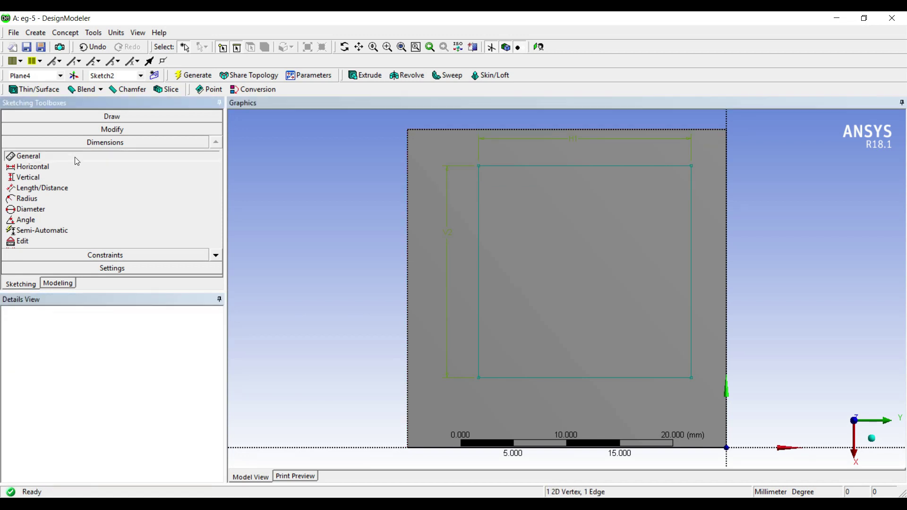
left_click(77, 161)
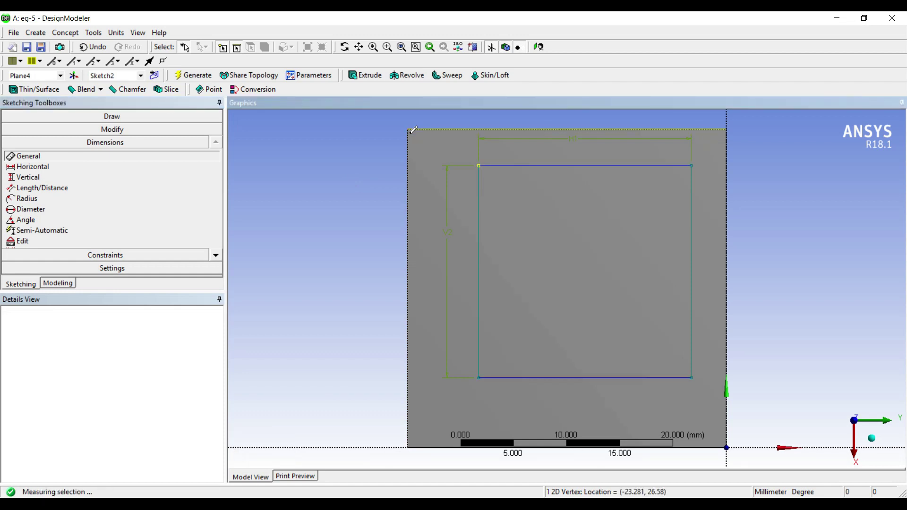
left_click(412, 129)
left_click(367, 160)
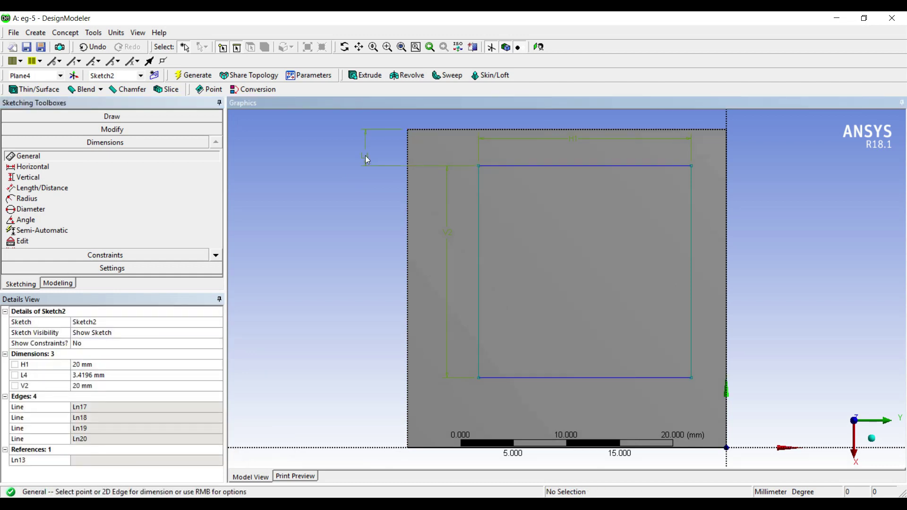
Step: Place a reference dimension on the end face's left border and set the inner rectangle's upper gap to 5 mm
left_click(408, 416)
left_click(410, 421)
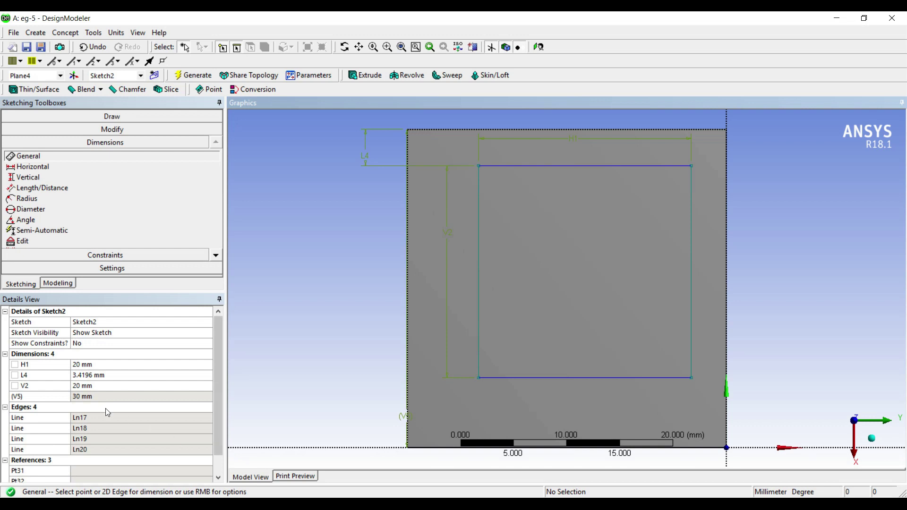
key("ctrl+z")
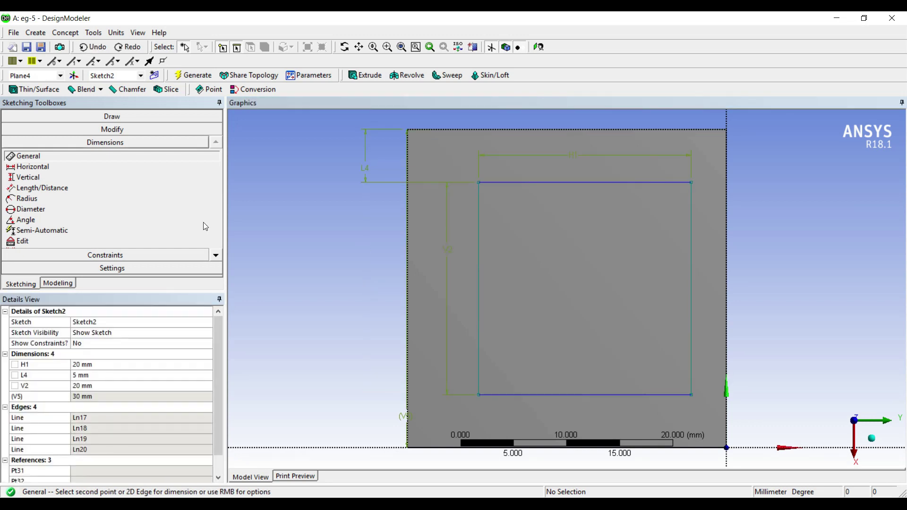
Step: Add a horizontal dimension between the inner rectangle's right edge and the end face's right border, and set it to 5 mm
left_click(32, 167)
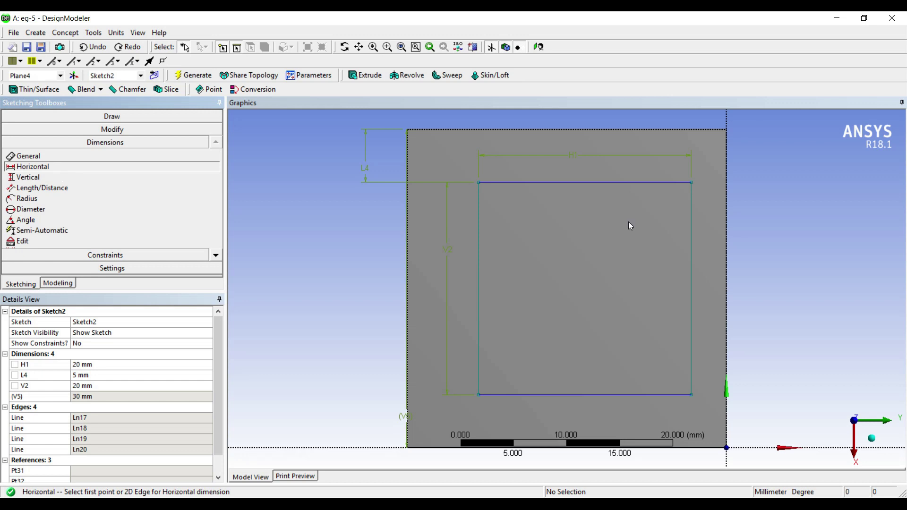
left_click(691, 183)
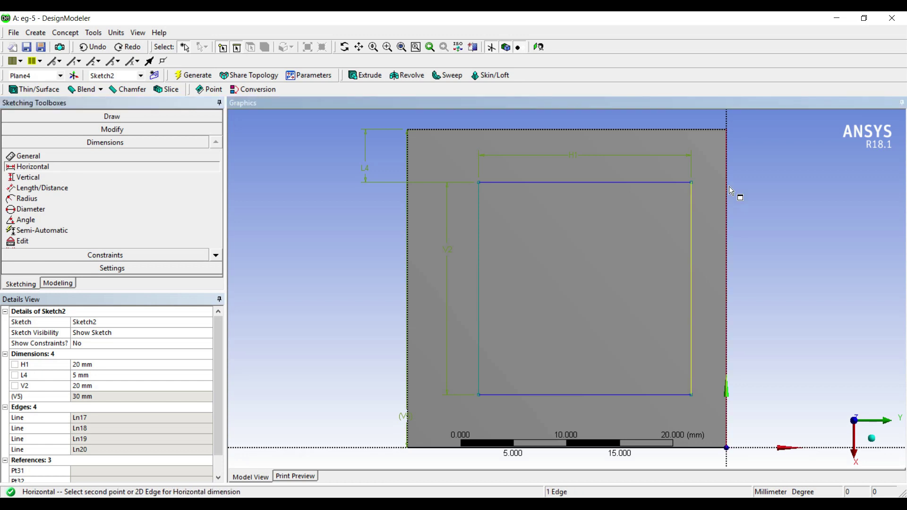
left_click(730, 187)
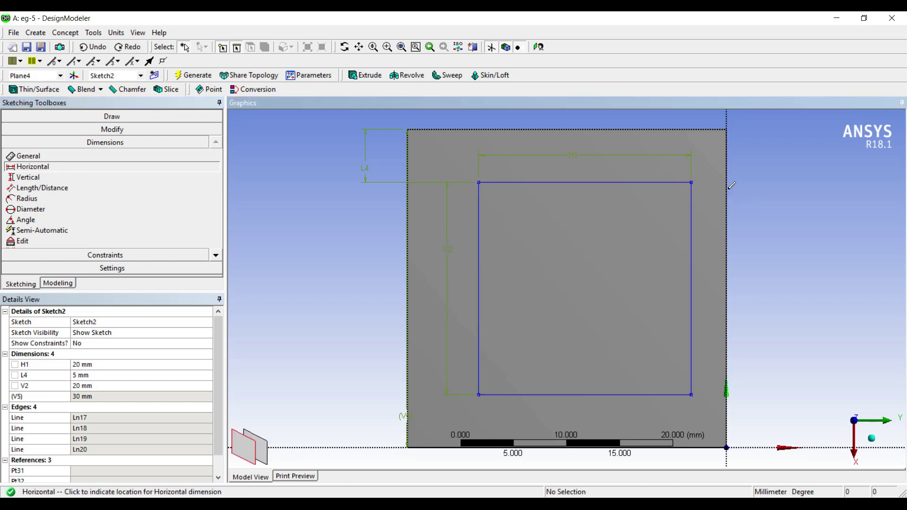
left_click(715, 249)
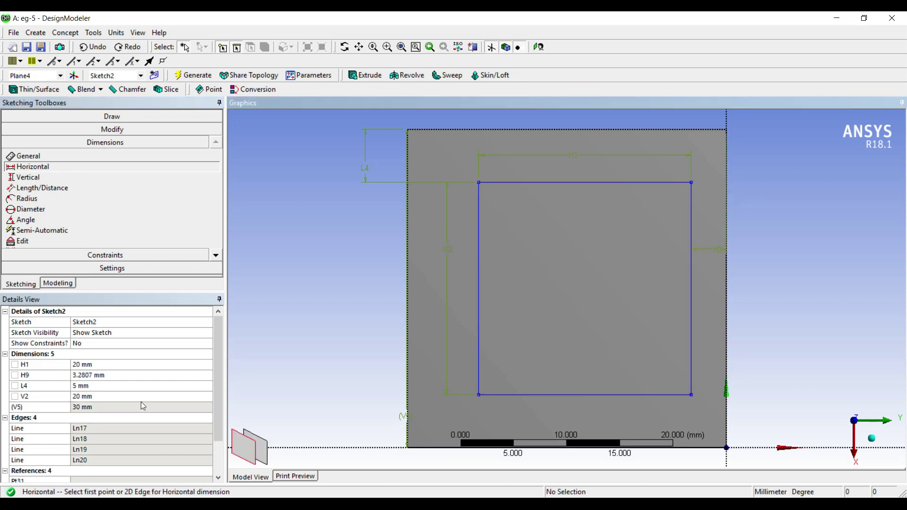
left_click(108, 376)
type("5")
key("Return")
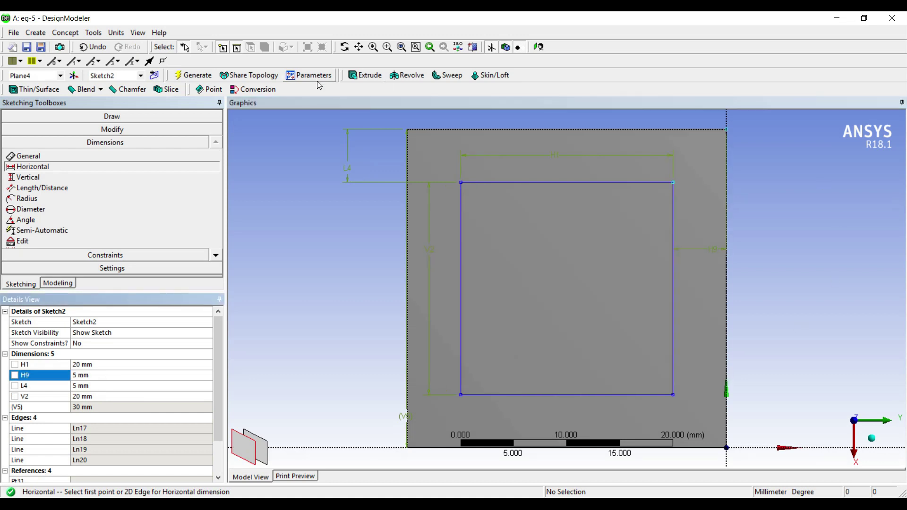
Step: Extrude the 20 mm square sketch 90 mm with the Add Frozen operation and generate the second bar section
left_click(368, 75)
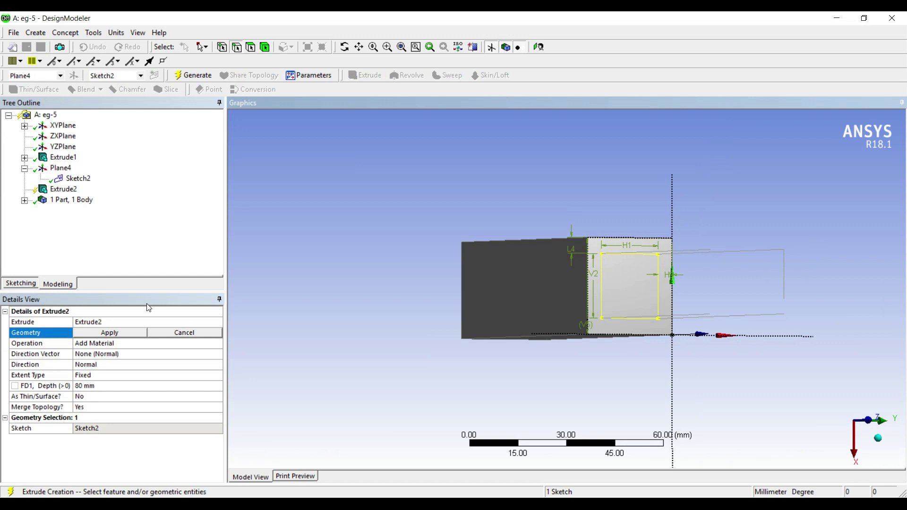
left_click(96, 386)
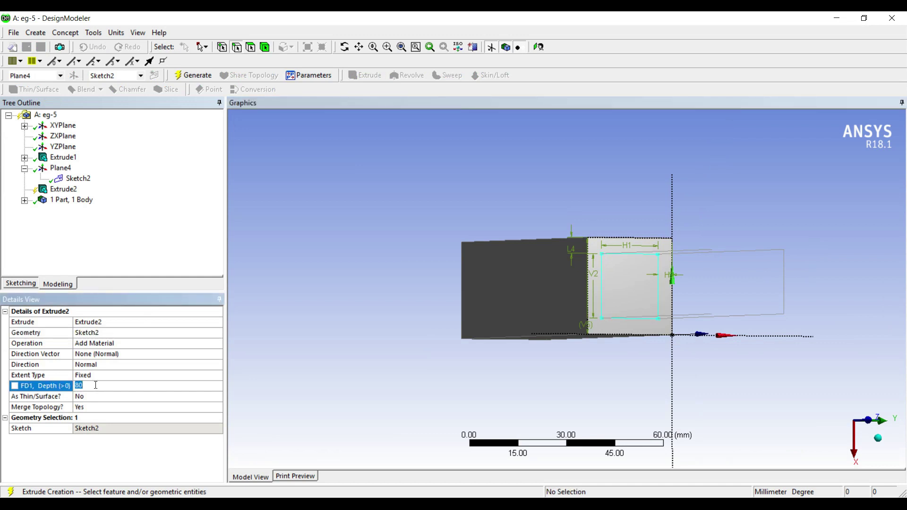
type("90")
key("Return")
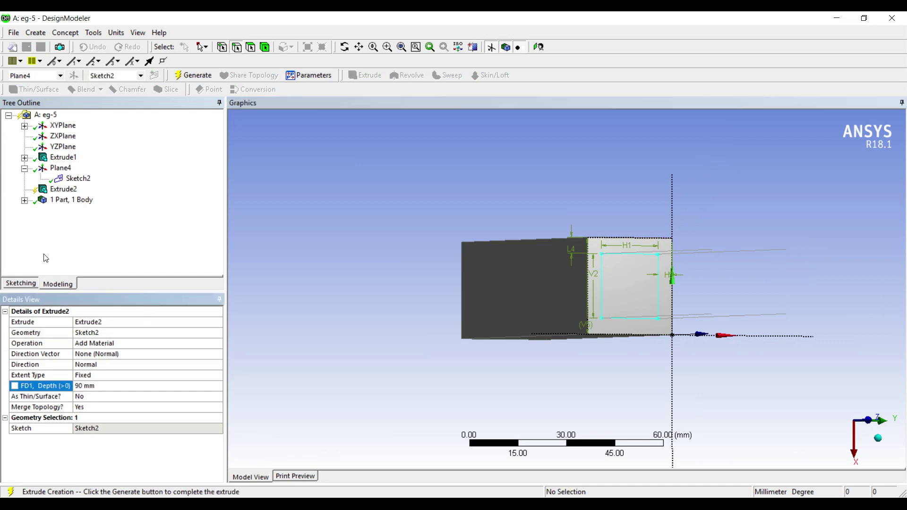
left_click(142, 344)
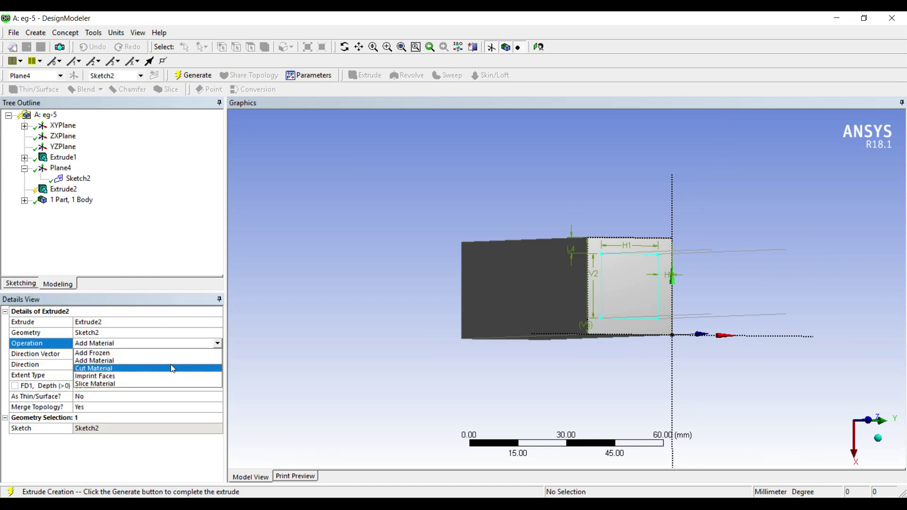
left_click(172, 353)
left_click(189, 77)
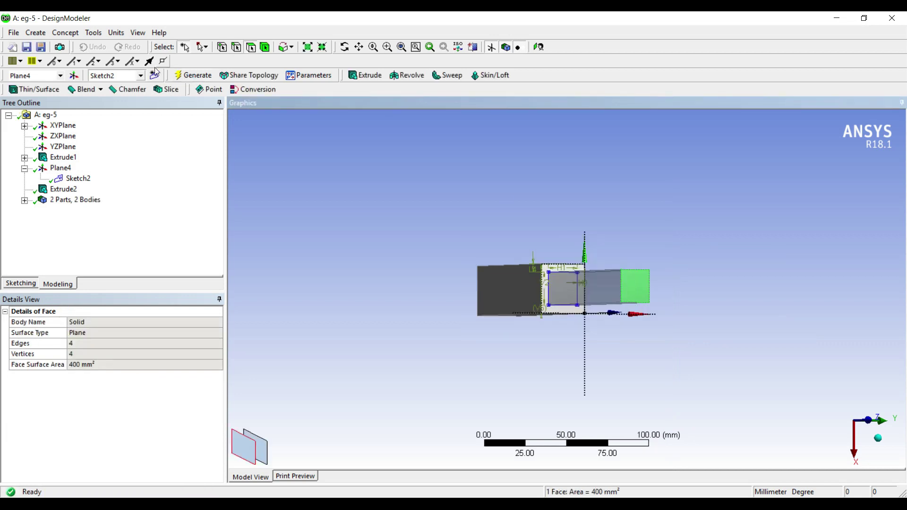
Step: Create a plane on the second section's free end face and sketch a rectangle about 12.4 mm by 9.6 mm inside it
left_click(155, 73)
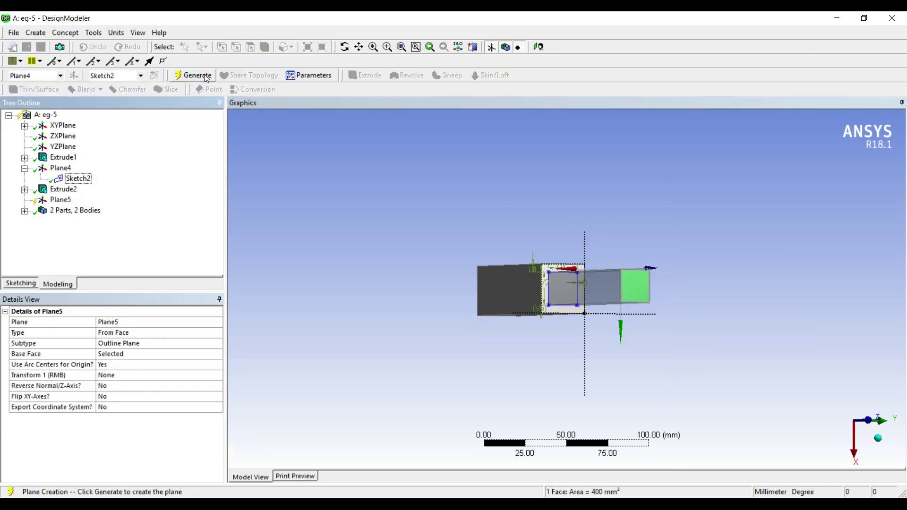
left_click(539, 47)
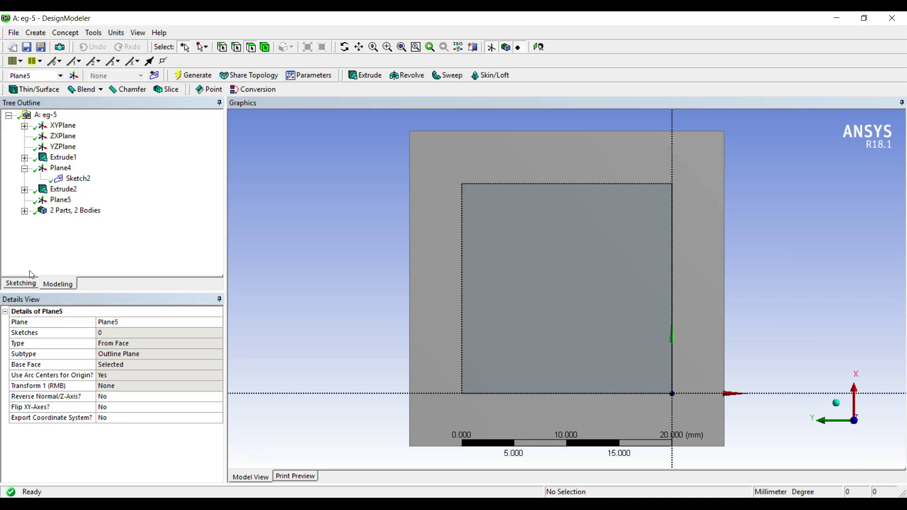
left_click(23, 283)
left_click(50, 181)
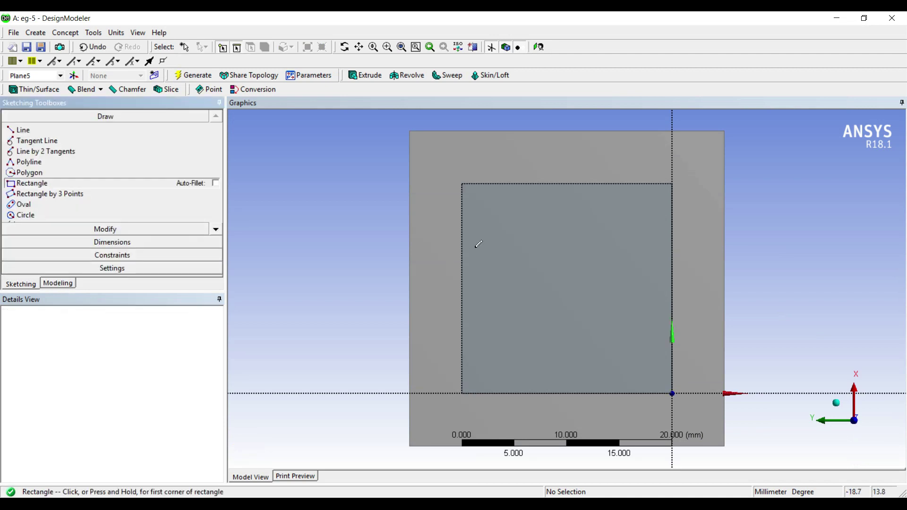
left_click_drag(504, 244, 634, 346)
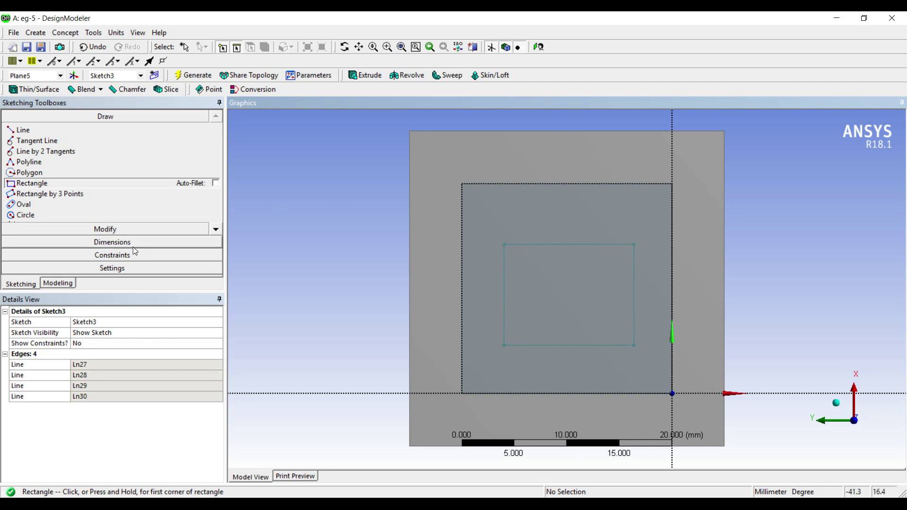
Step: Dimension the new rectangle's width and height and set both to 10 mm
left_click(504, 284)
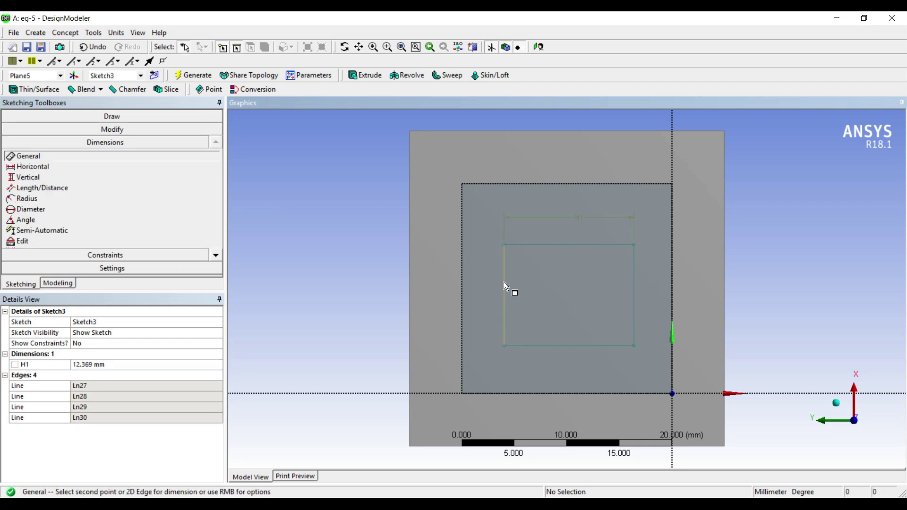
left_click(441, 288)
left_click(130, 363)
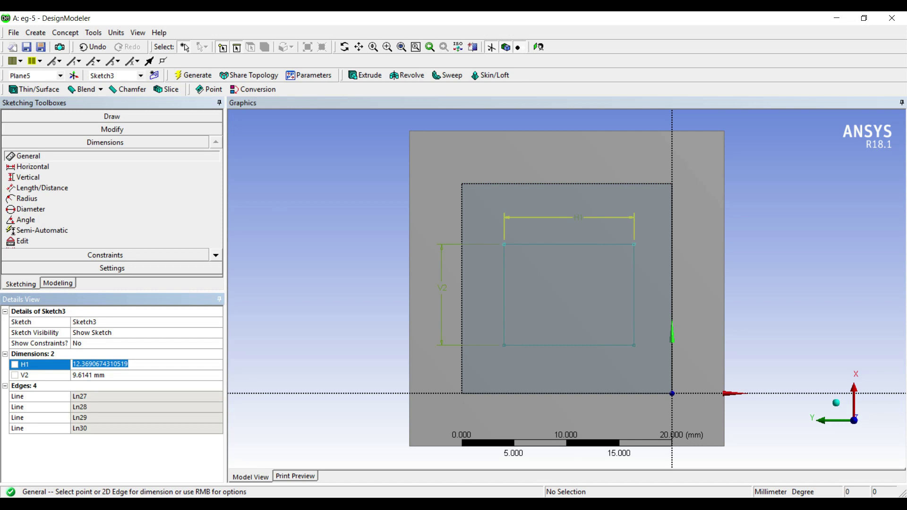
type("10")
left_click(131, 375)
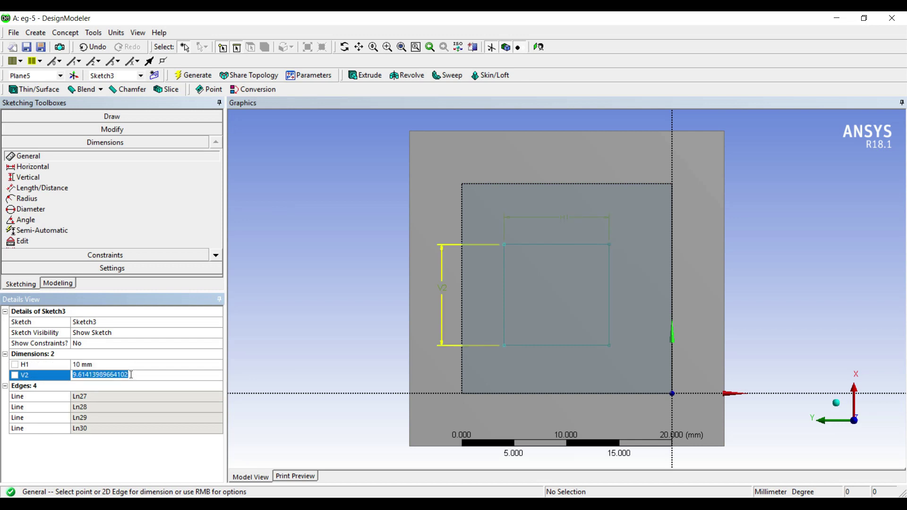
type("10")
key("Return")
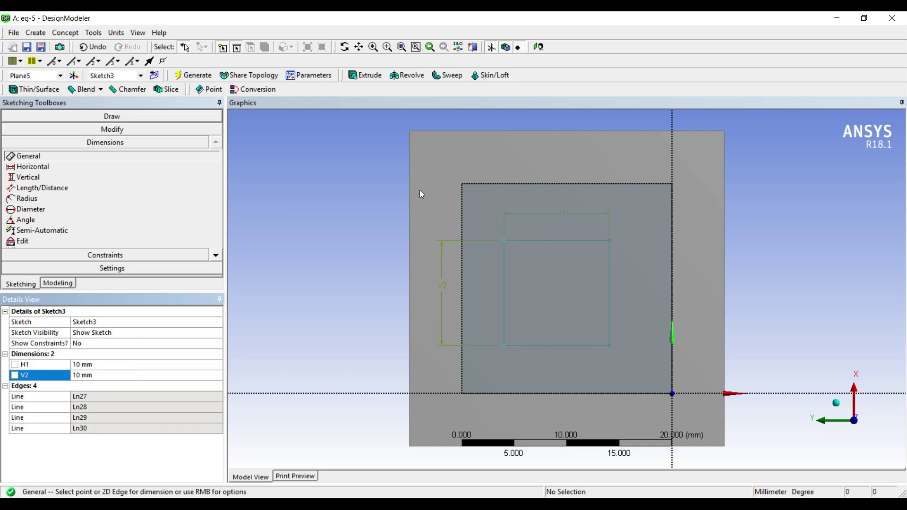
Step: Dimension the gap between the 10 mm square's left edge and the end face's left border, and set it to 5 mm
left_click(504, 241)
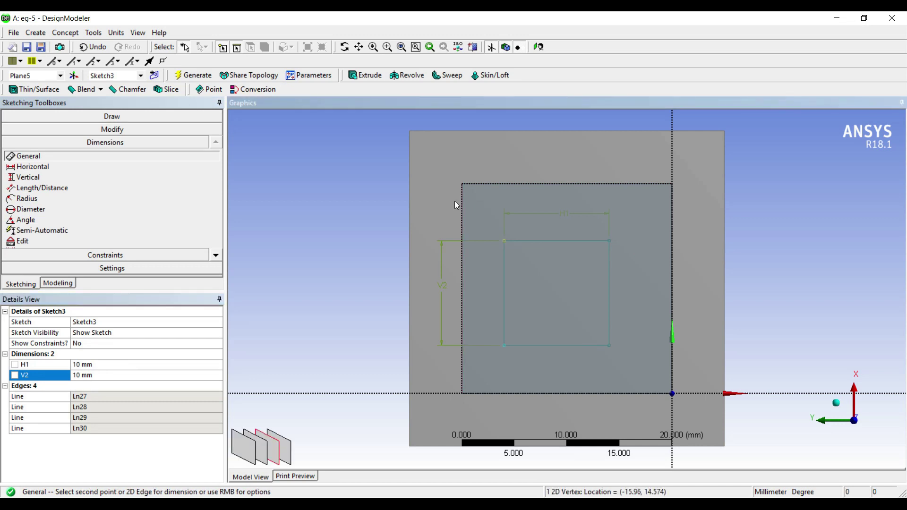
left_click(456, 203)
left_click(484, 157)
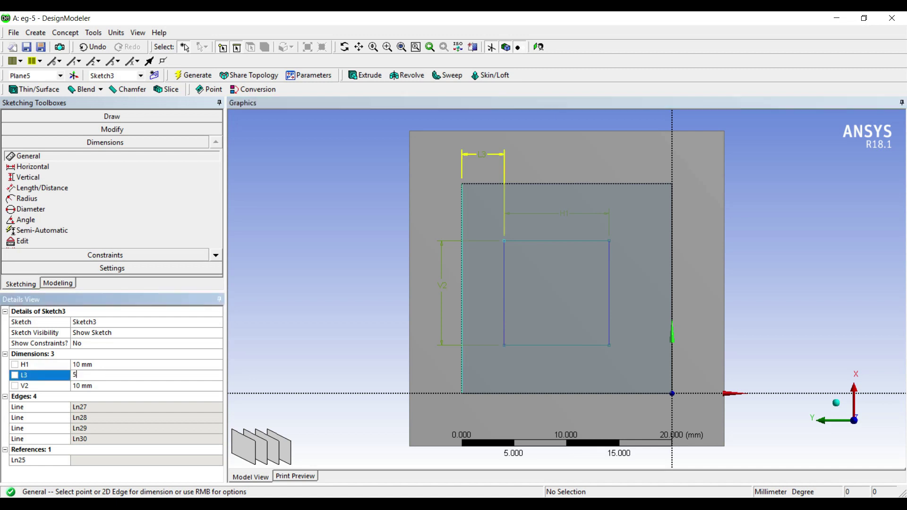
type("5")
left_click(660, 247)
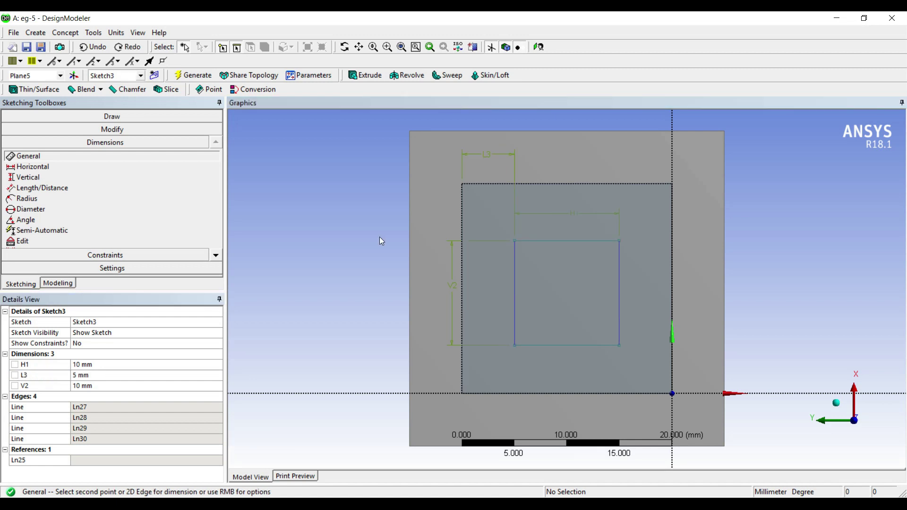
Step: Add a vertical dimension between the 10 mm square's lower right corner and the end face's lower border, and set it to 5 mm
left_click(55, 177)
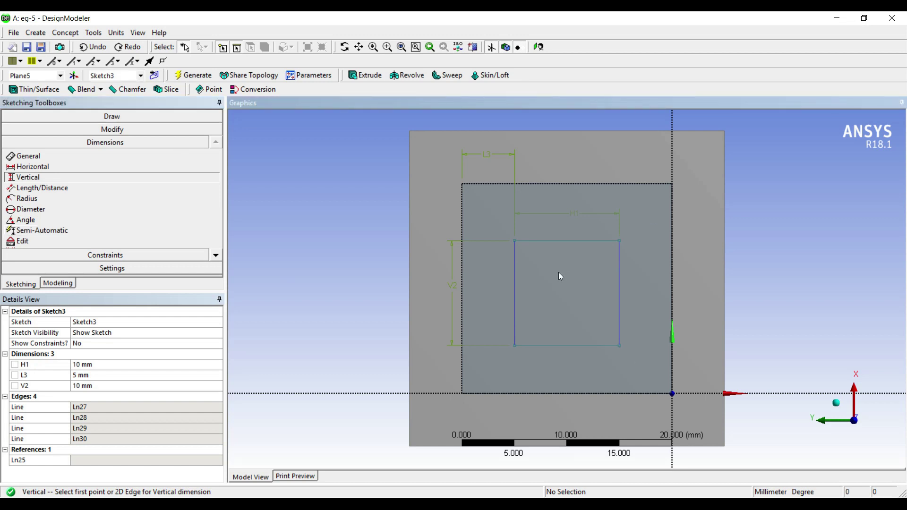
left_click(619, 345)
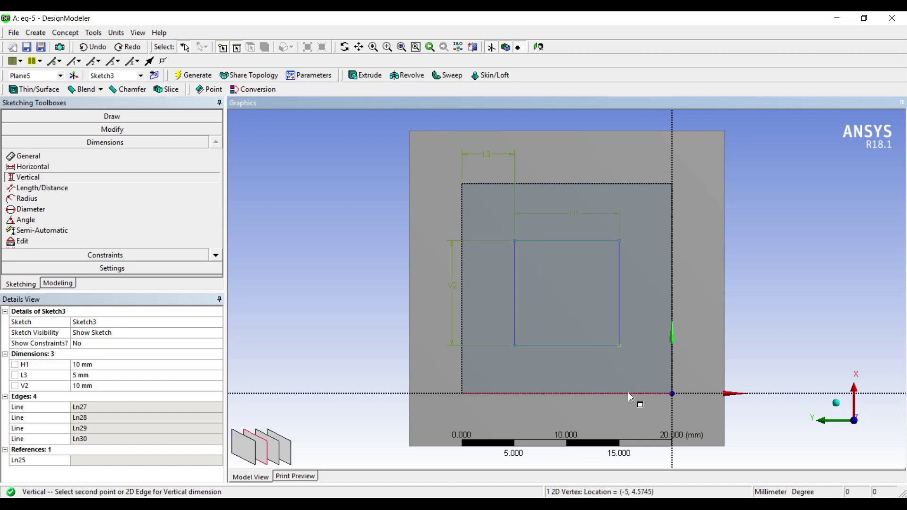
left_click(629, 393)
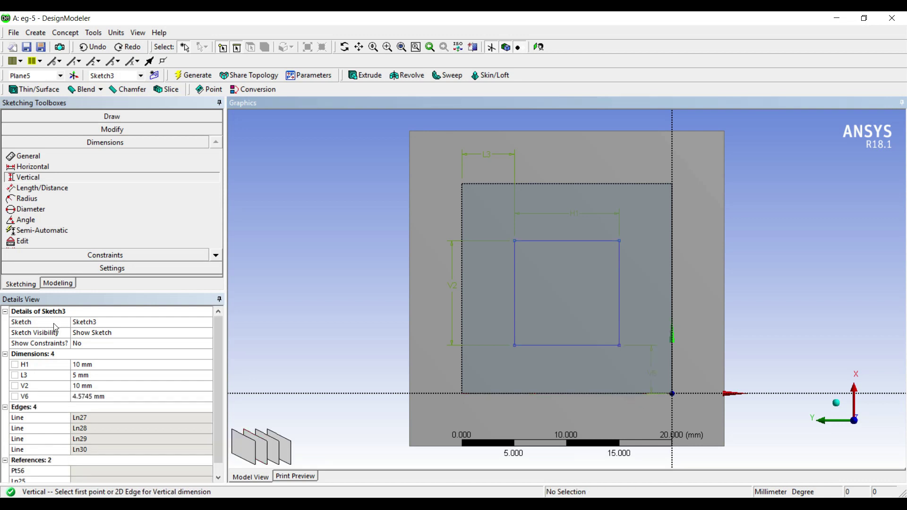
left_click(94, 396)
type("5")
key("Return")
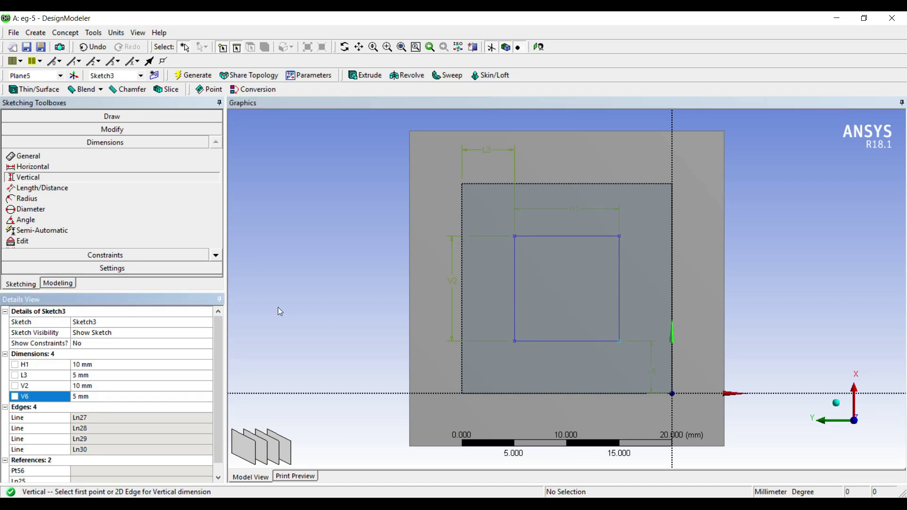
Step: Extrude the 10 mm square sketch 70 mm and generate the third bar section
left_click(370, 77)
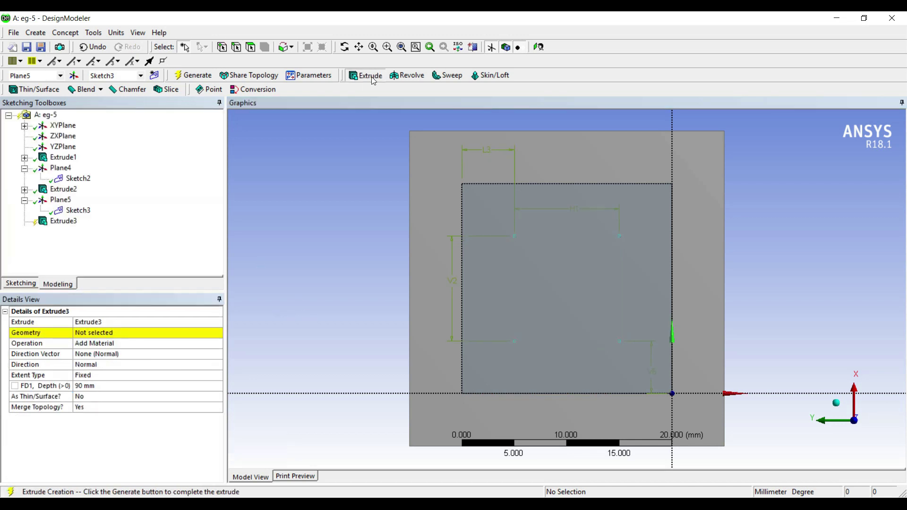
left_click(96, 386)
type("70")
key("Return")
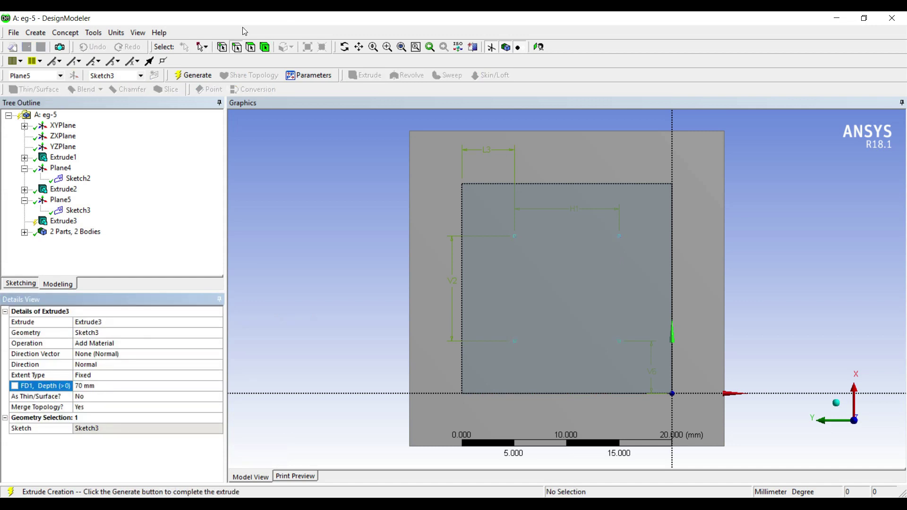
key("F5")
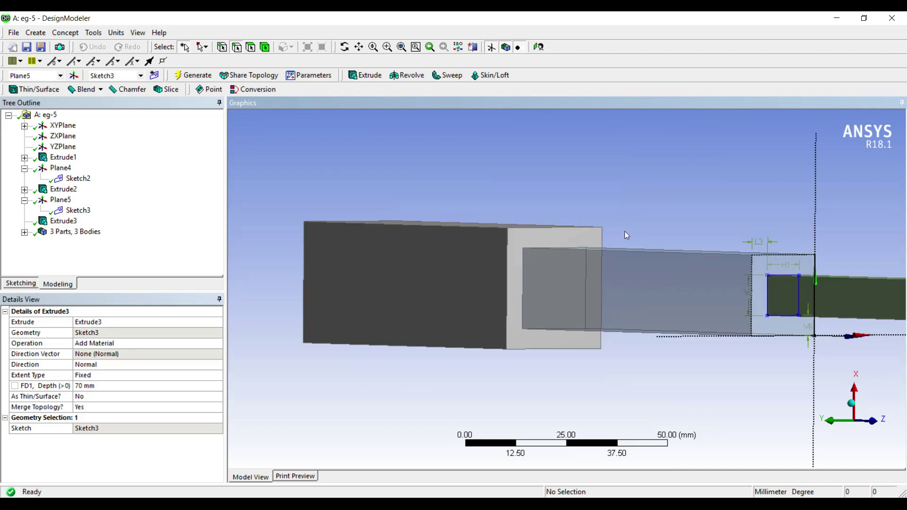
scroll(625, 235, "down", 2)
middle_click_drag(582, 324, 685, 305)
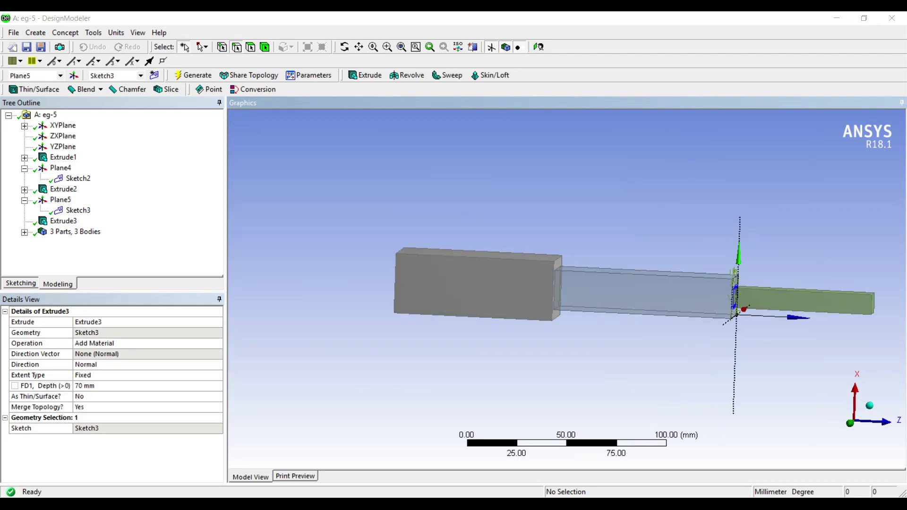
Step: Switch to Workbench and open the Model cell of the eg-5 static structural system in Mechanical
key("alt+Tab")
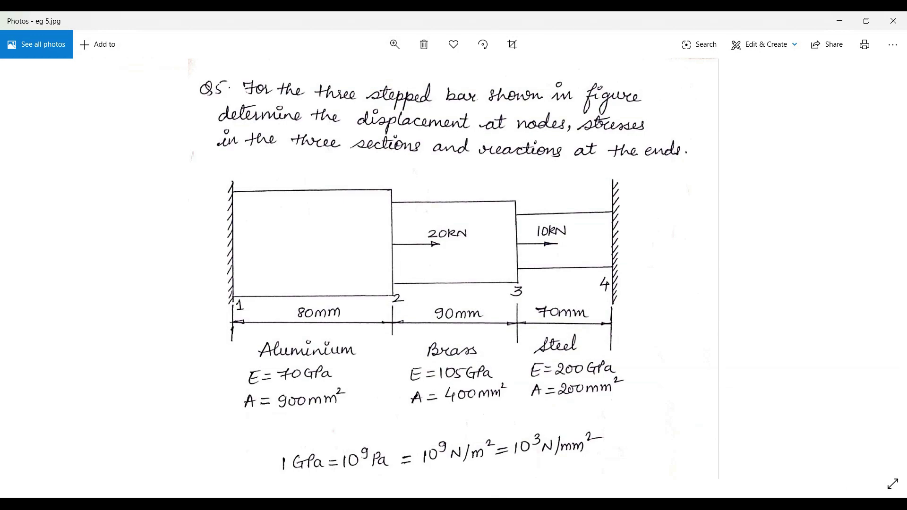
key("alt+Tab")
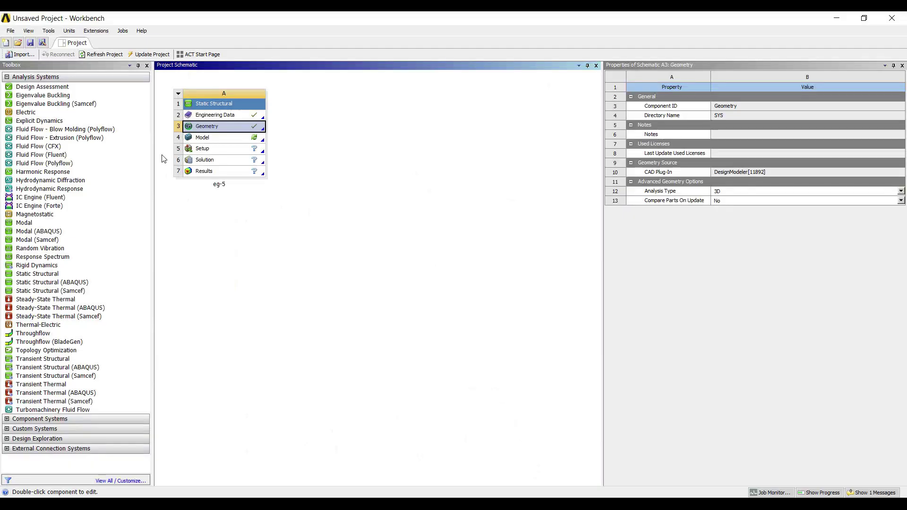
left_click(204, 138)
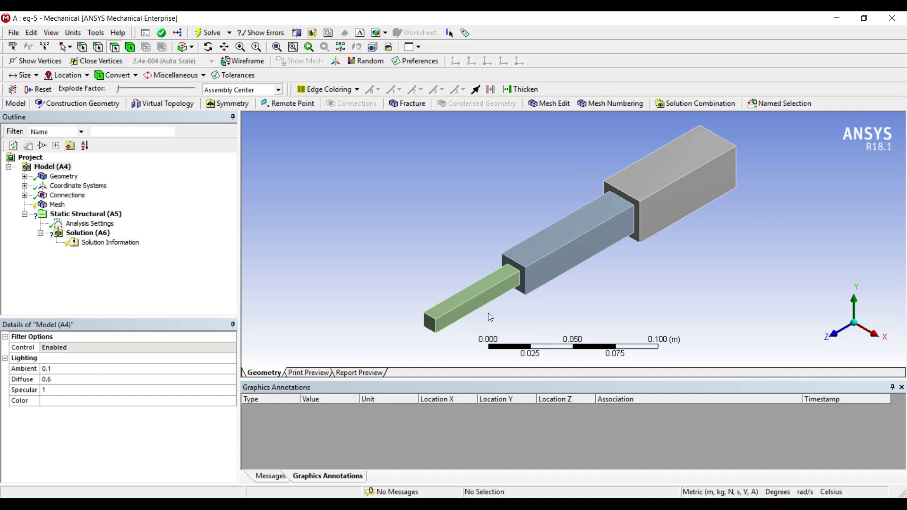
Step: Inspect the thickest solid's material assignment and check the section materials in the eg 5.jpg problem figure
middle_click_drag(484, 294, 718, 288)
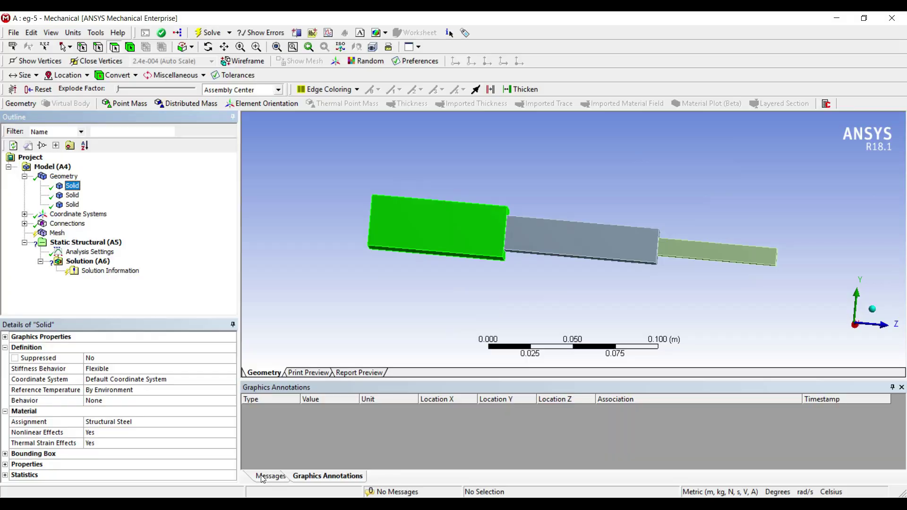
key("alt+Tab")
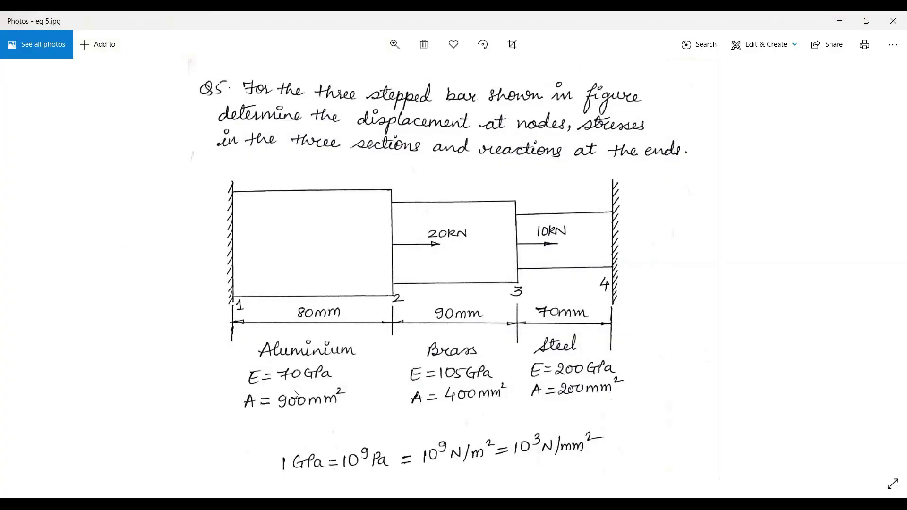
key("alt+Tab")
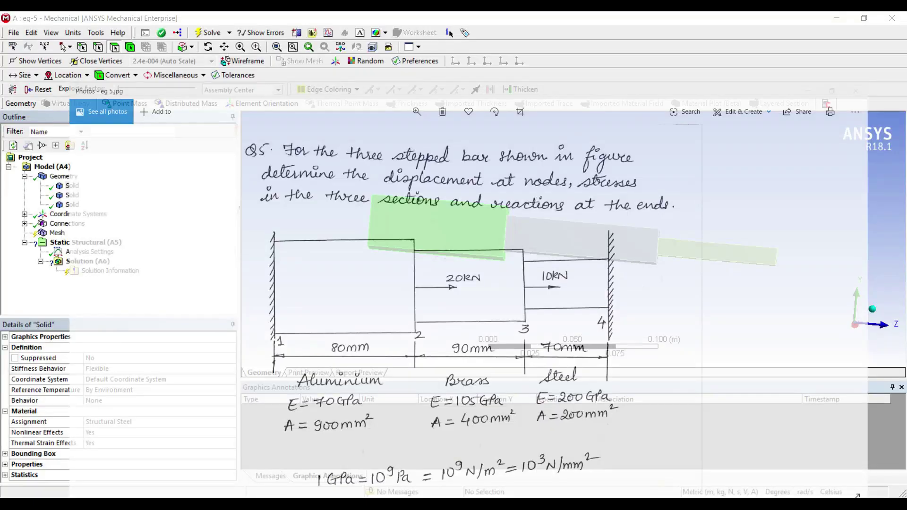
Step: Start a new material from the thickest solid's material assignment and continue to Engineering Data in Workbench
left_click(108, 422)
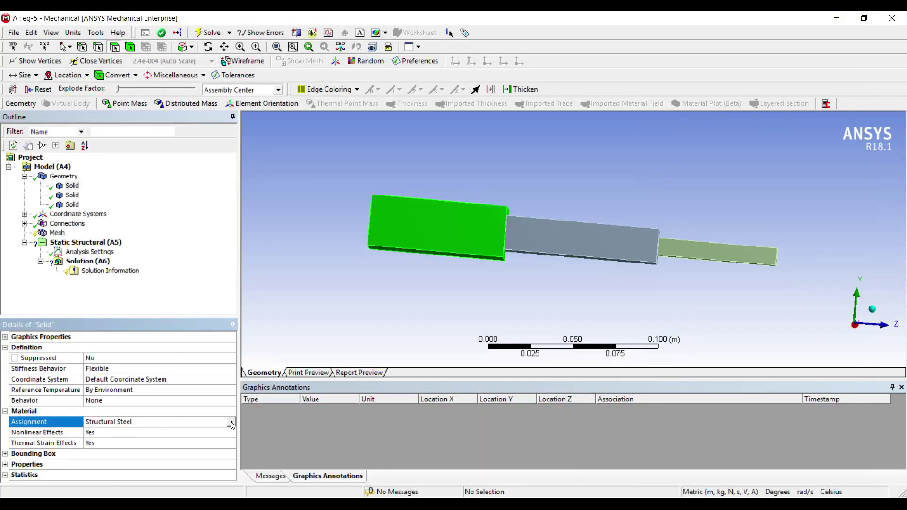
left_click(231, 422)
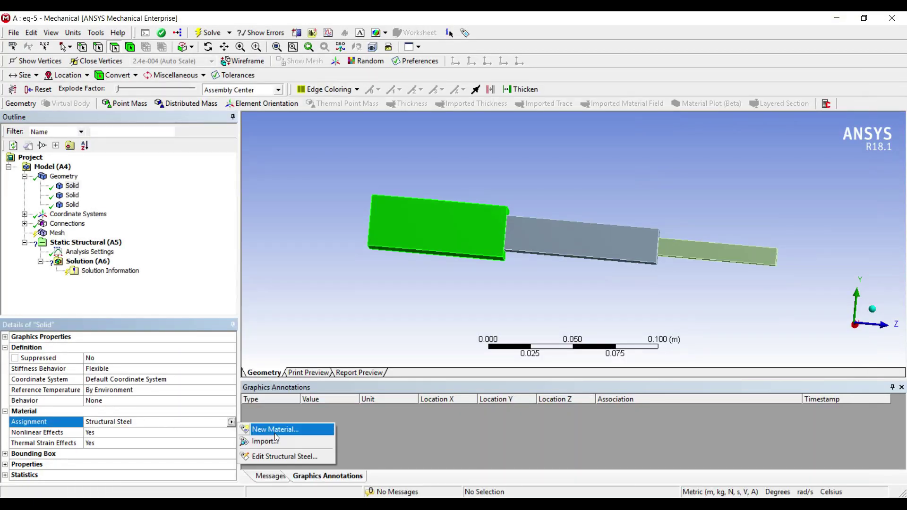
left_click(287, 430)
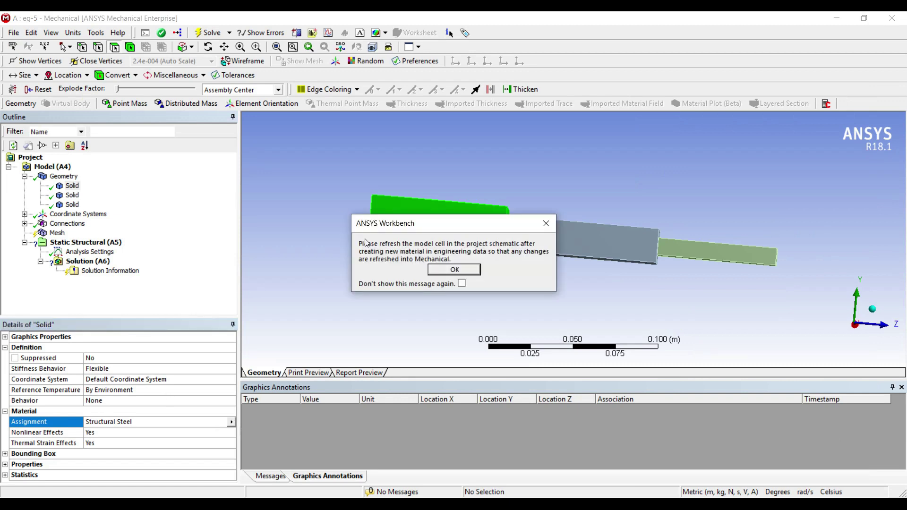
key("Return")
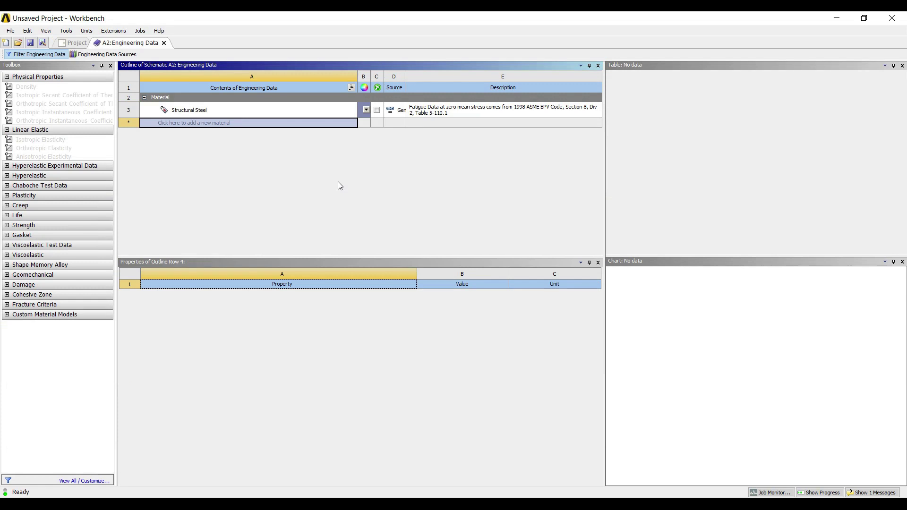
Step: Browse the General Materials source and examine the Young's modulus of Aluminum Alloy under Isotropic Elasticity
left_click(90, 55)
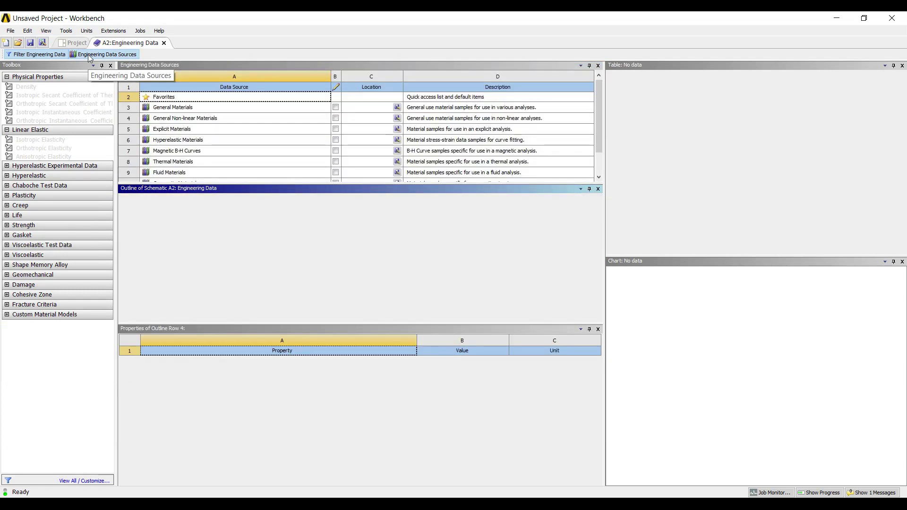
left_click(208, 107)
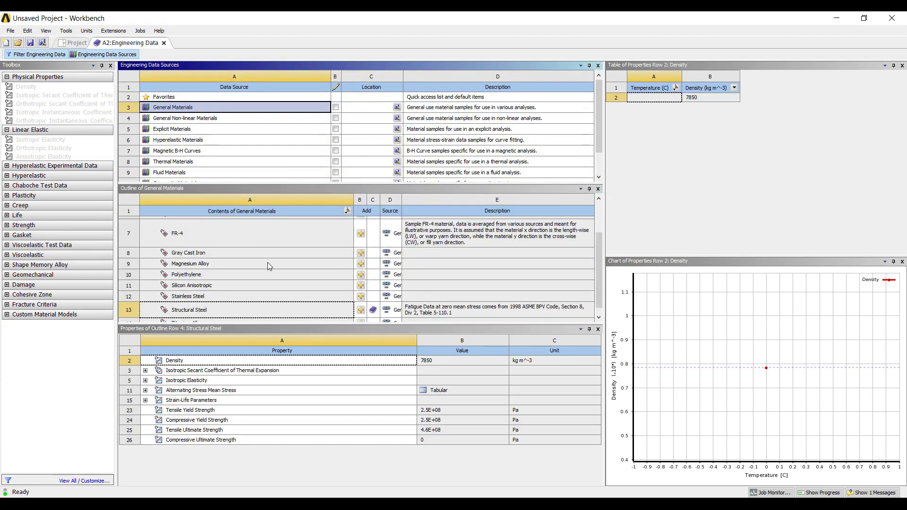
scroll(267, 263, "up", 2)
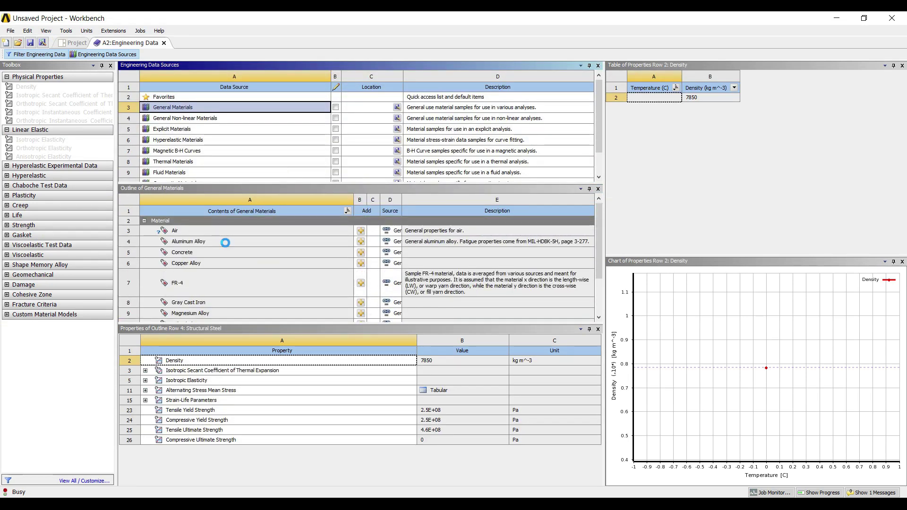
left_click(226, 243)
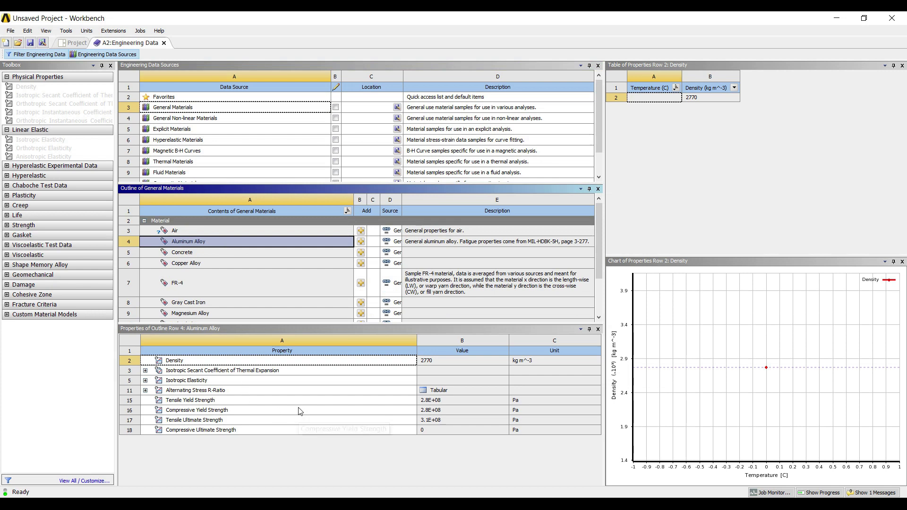
left_click(161, 380)
left_click(145, 380)
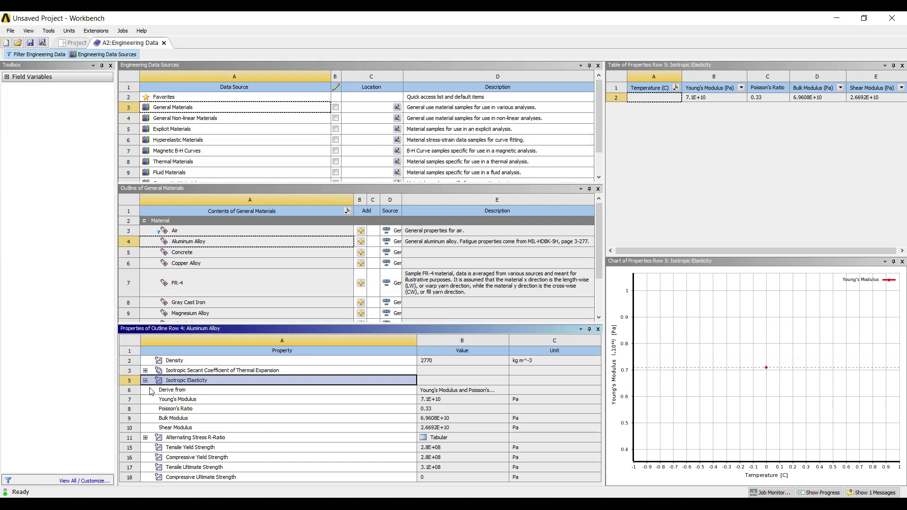
left_click(388, 399)
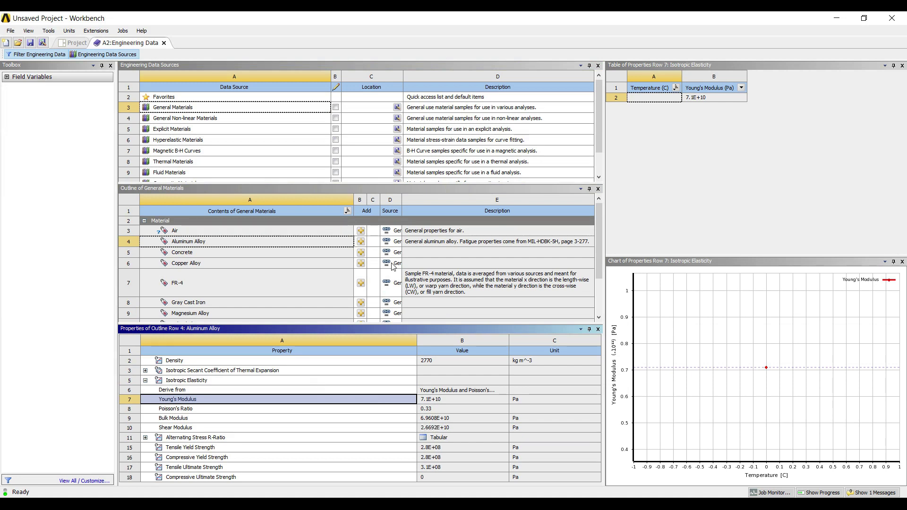
Step: Examine the Young's modulus of Structural Steel in General Materials and compare it with the eg 5.jpg problem figure
scroll(238, 276, "down", 2)
scroll(236, 272, "up", 2)
scroll(237, 288, "down", 2)
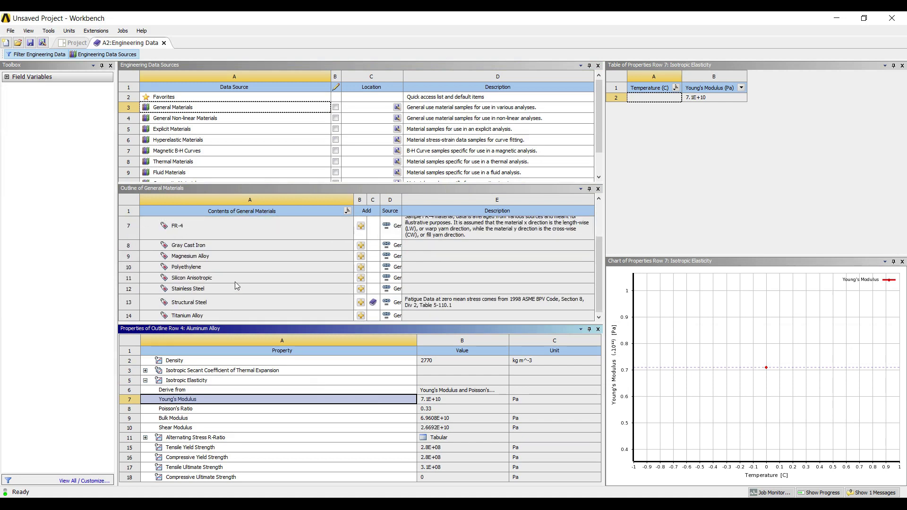
left_click(228, 306)
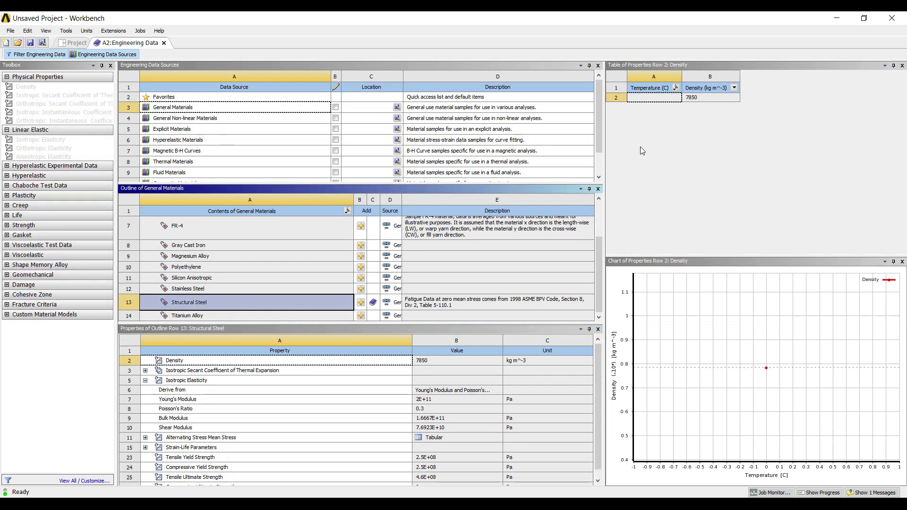
left_click(185, 401)
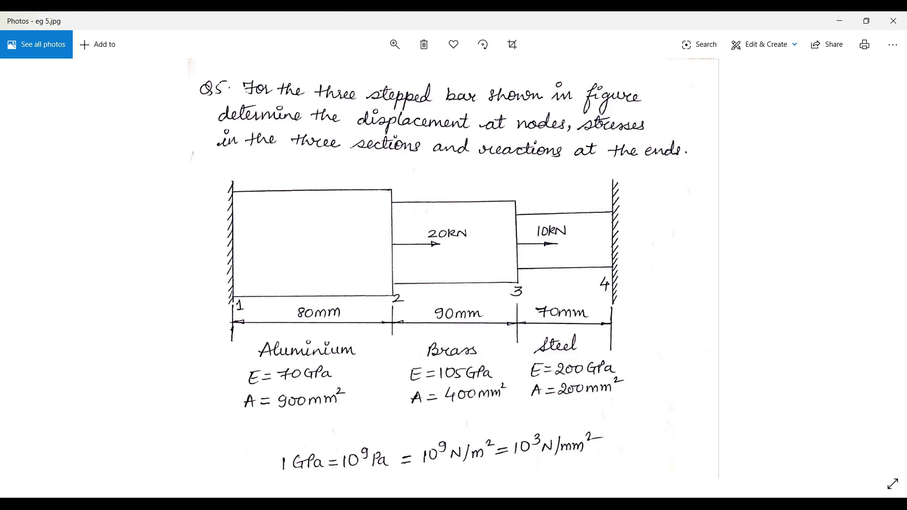
key("alt+Tab")
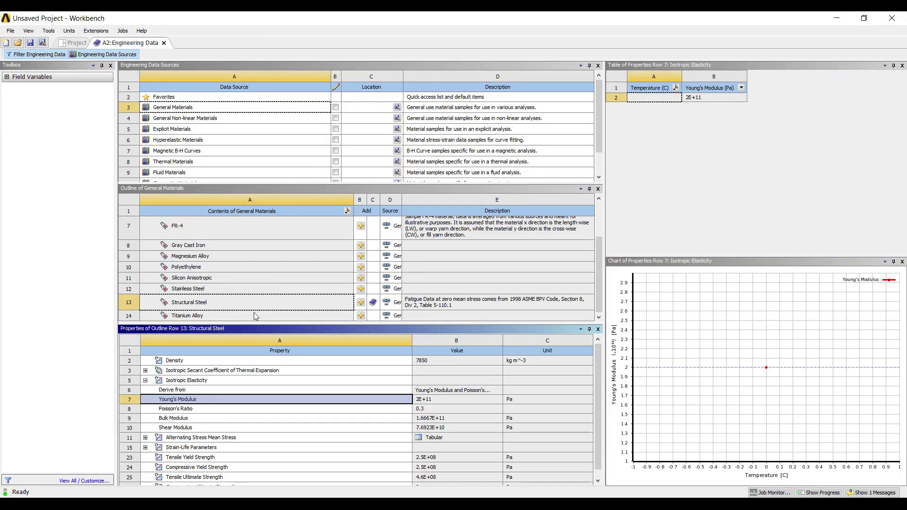
scroll(257, 310, "up", 3)
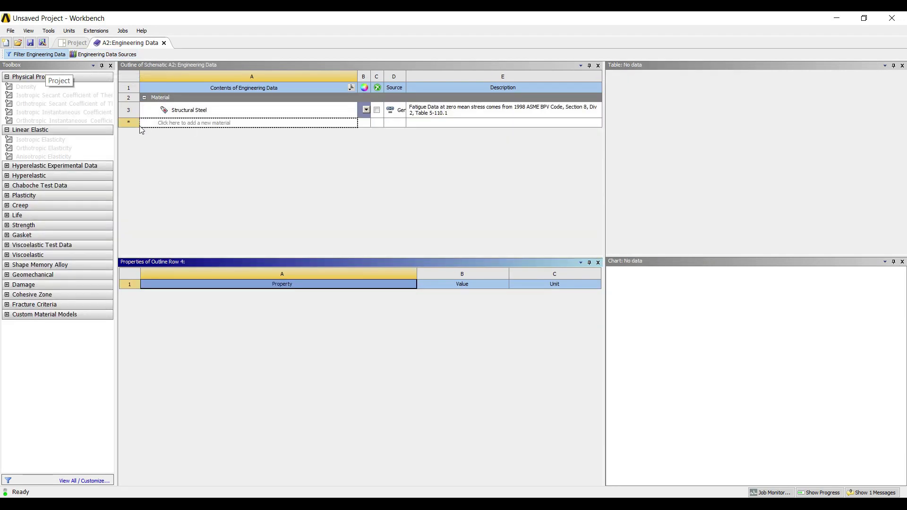
Step: Add a new material named Brass, give it Isotropic Elasticity, and set its Young's modulus to 105e9 Pa
left_click(176, 123)
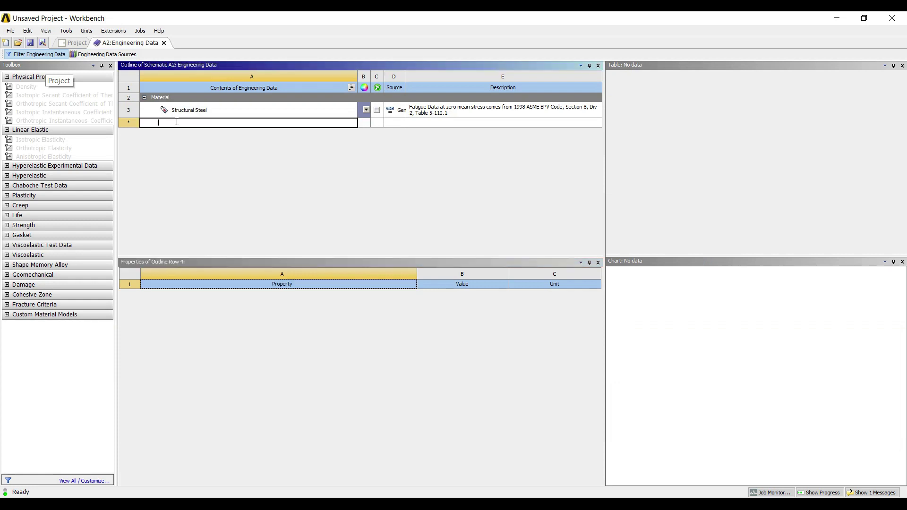
type("Brass")
key("Return")
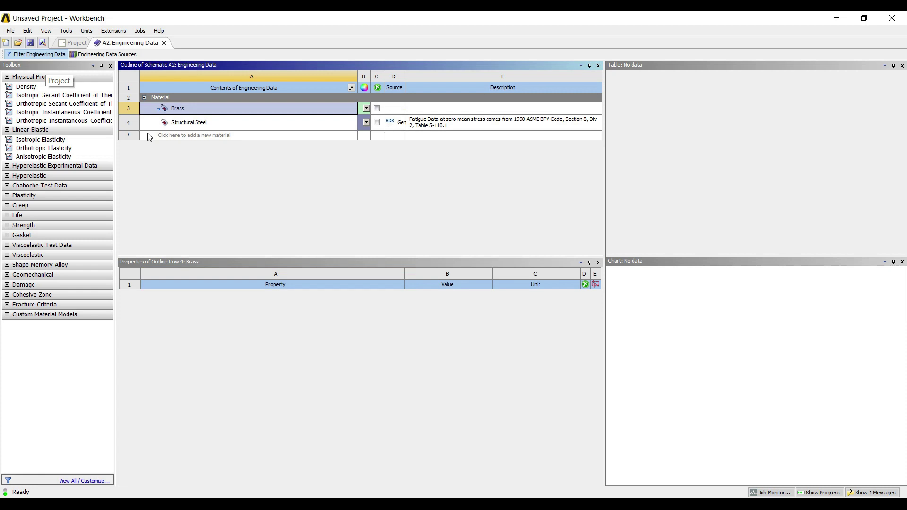
left_click(61, 140)
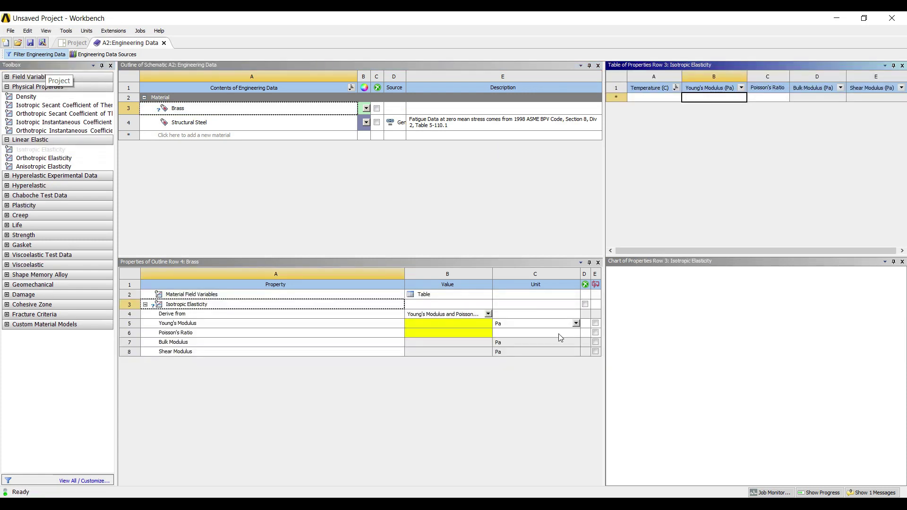
type("105e9")
key("Return")
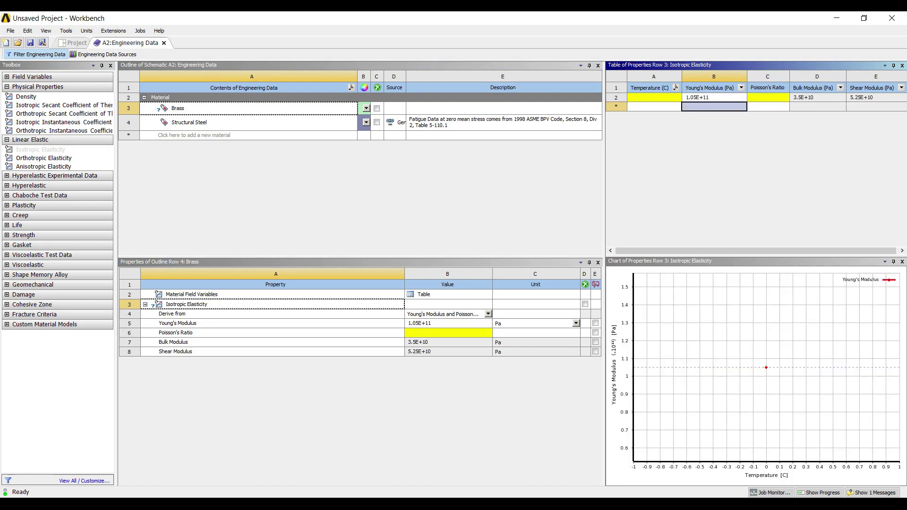
Step: Check the brass data in the problem figure and set the Brass material's Poisson's ratio to 0.3
key("alt+Tab")
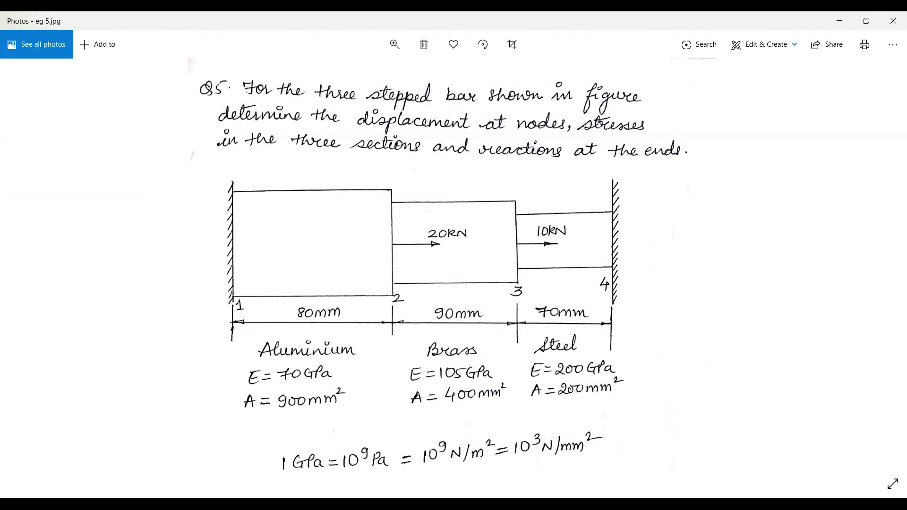
mouse_move(481, 504)
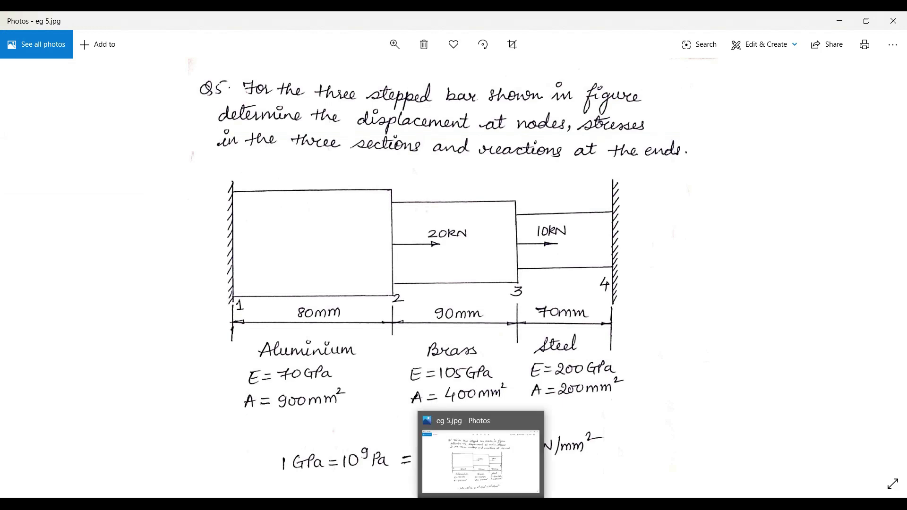
key("alt+Tab")
left_click(773, 100)
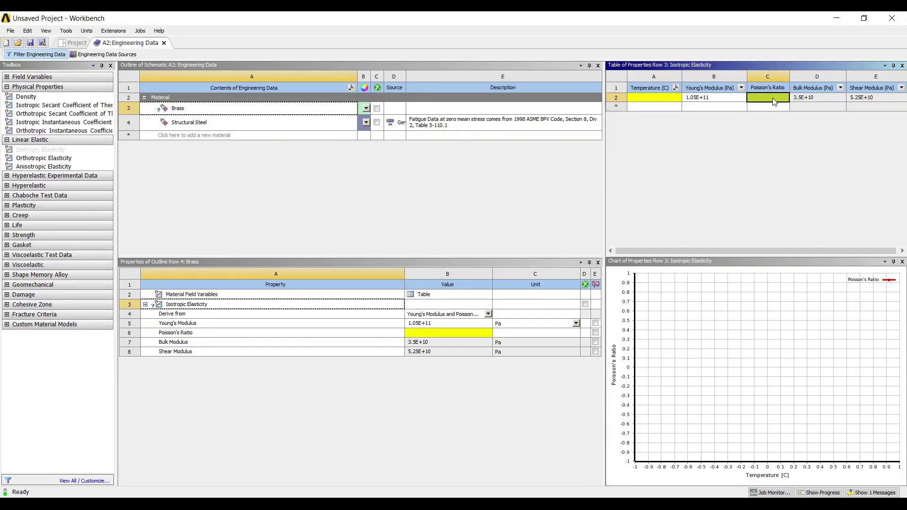
type("0.3")
key("Return")
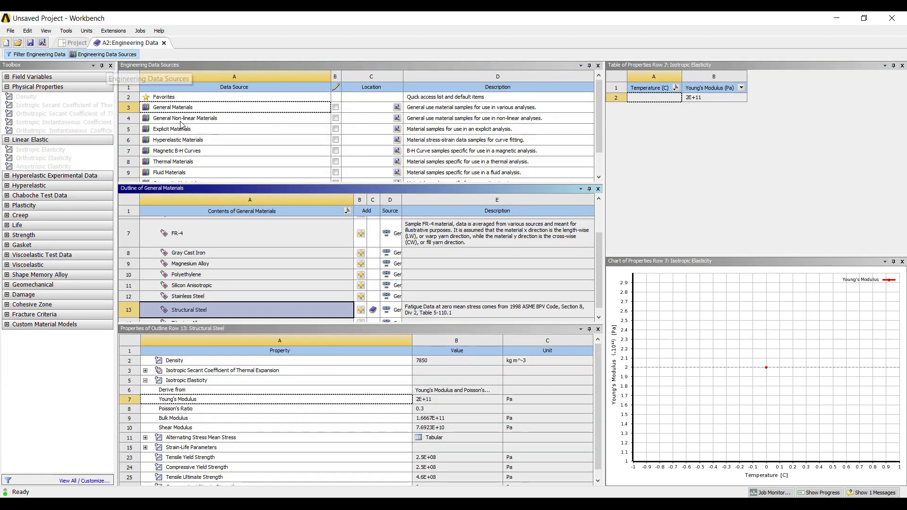
Step: Add Aluminum Alloy from the General Materials source to the project's engineering data
scroll(202, 291, "up", 3)
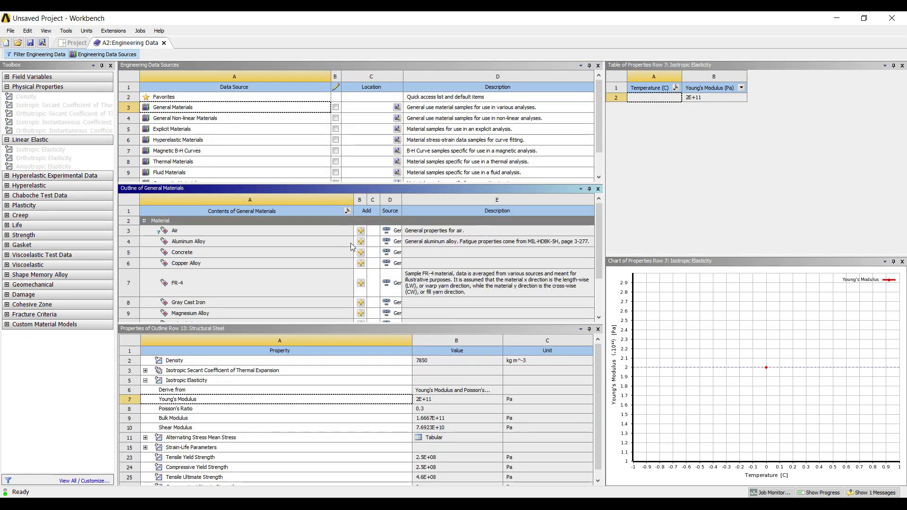
left_click(361, 242)
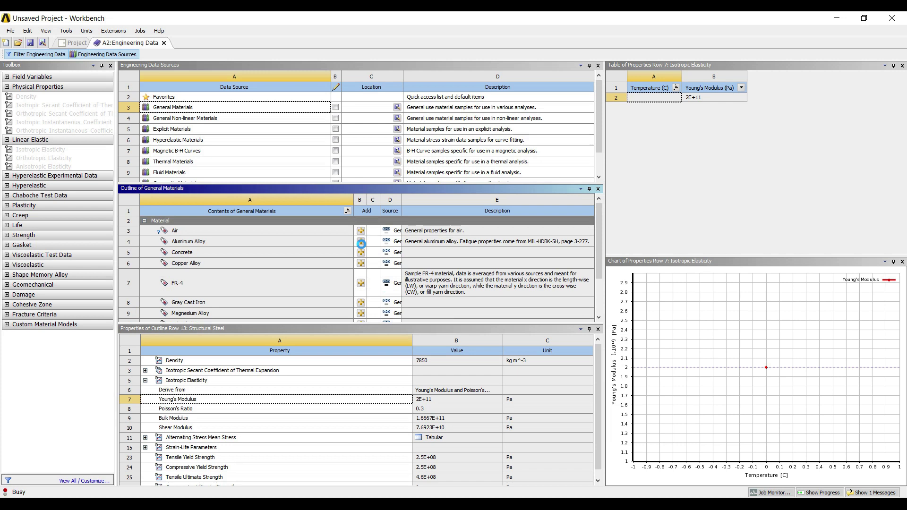
scroll(351, 318, "up", 5)
scroll(367, 320, "down", 3)
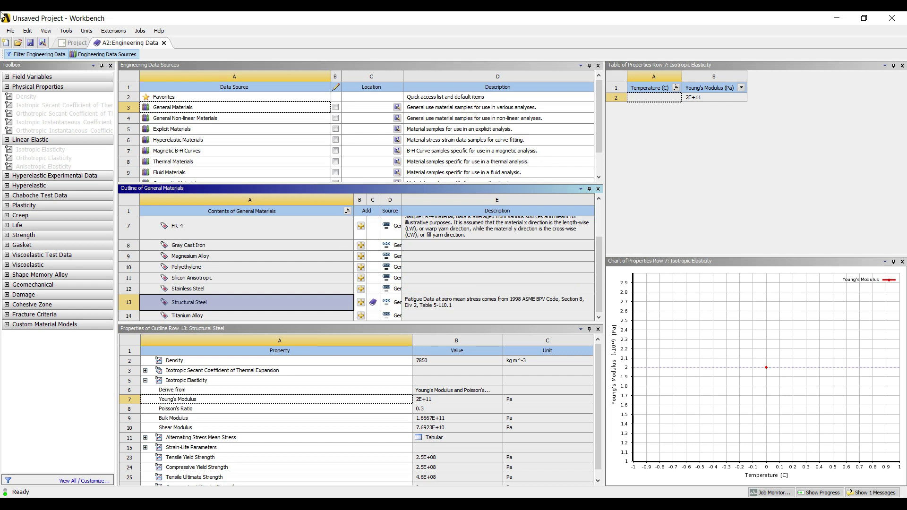
left_click(129, 55)
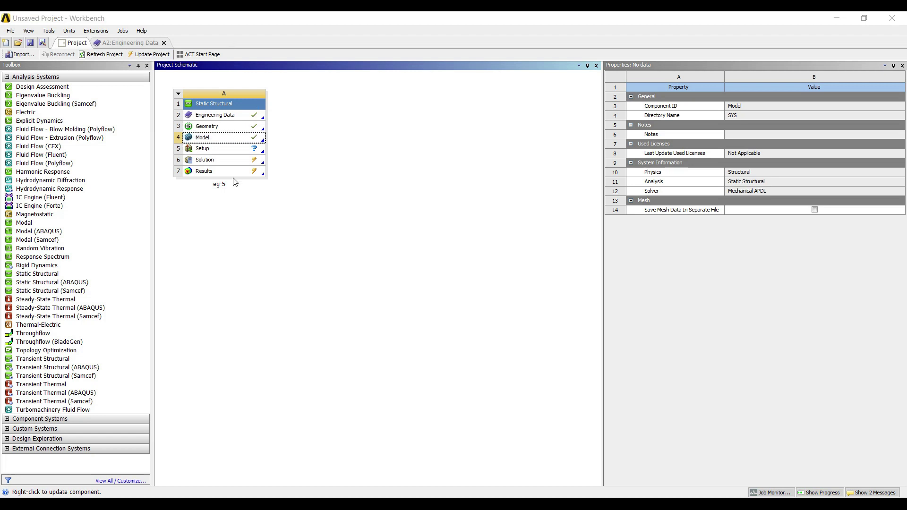
Step: Reopen the eg-5 model in Mechanical and assign Aluminum Alloy to the thickest solid
double_click(225, 139)
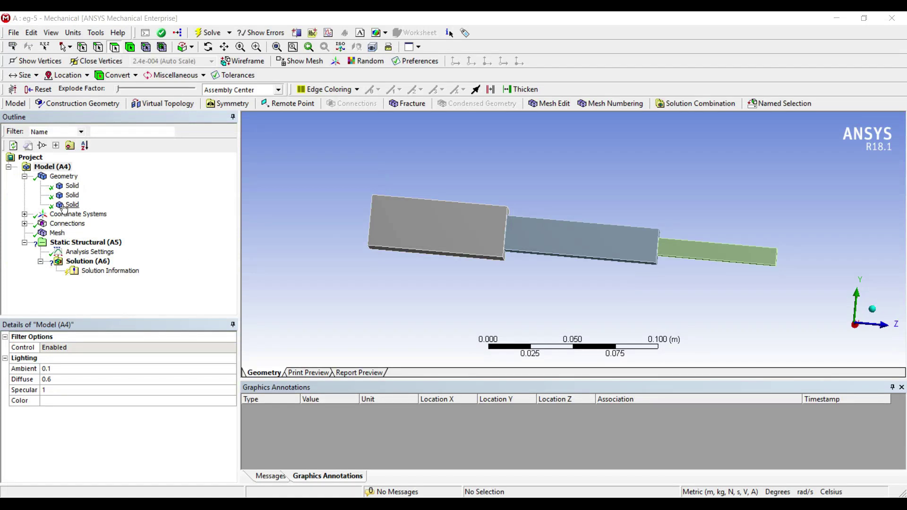
left_click(64, 207)
left_click(121, 422)
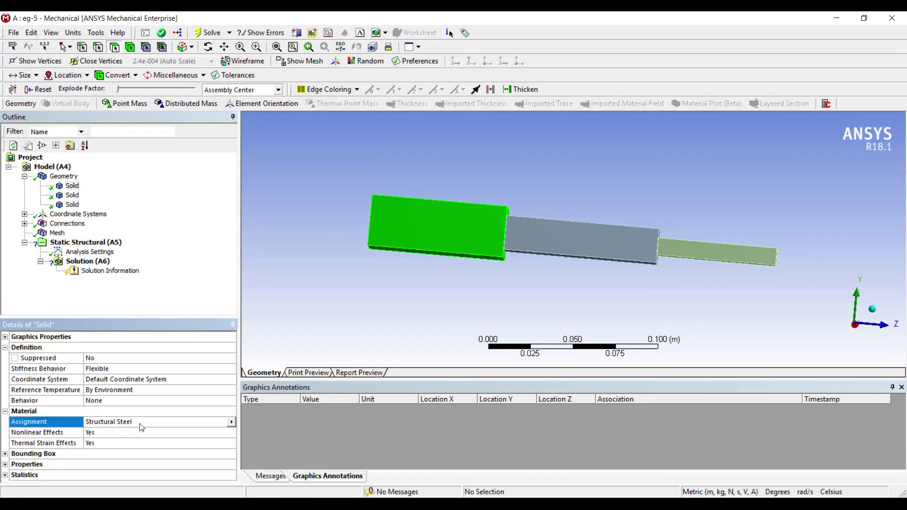
left_click(231, 422)
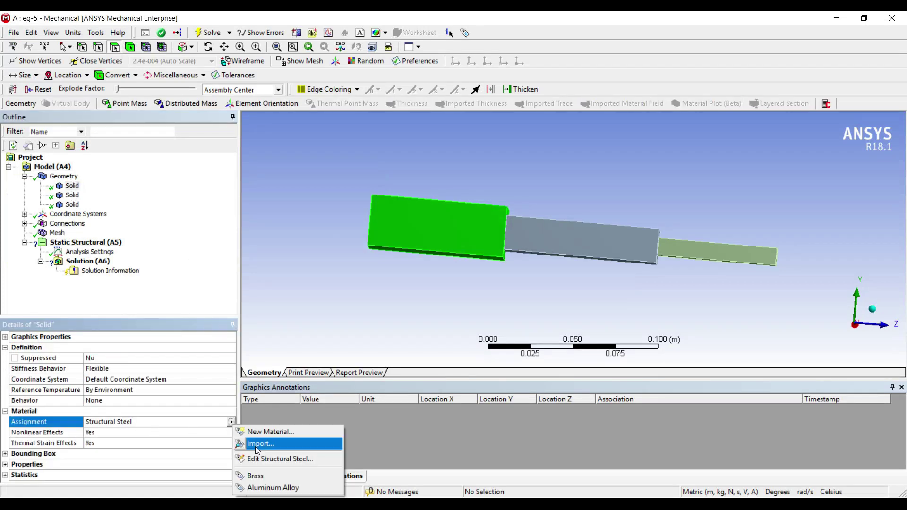
left_click(267, 488)
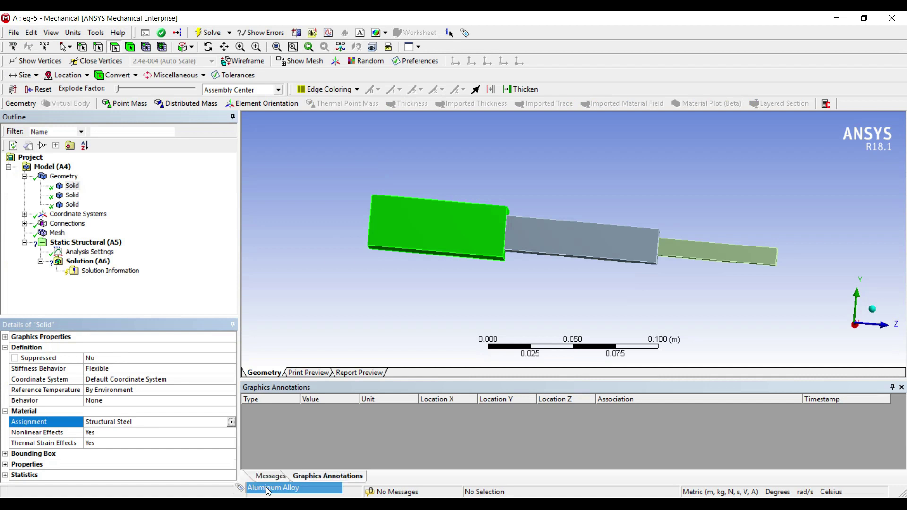
Step: Assign the Brass material to the middle solid of the stepped bar
left_click(72, 195)
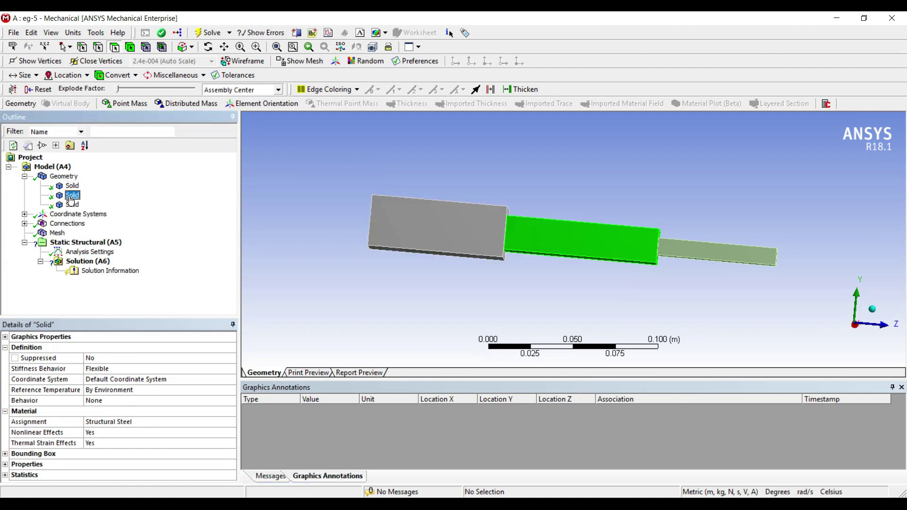
left_click(143, 422)
left_click(231, 422)
left_click(272, 475)
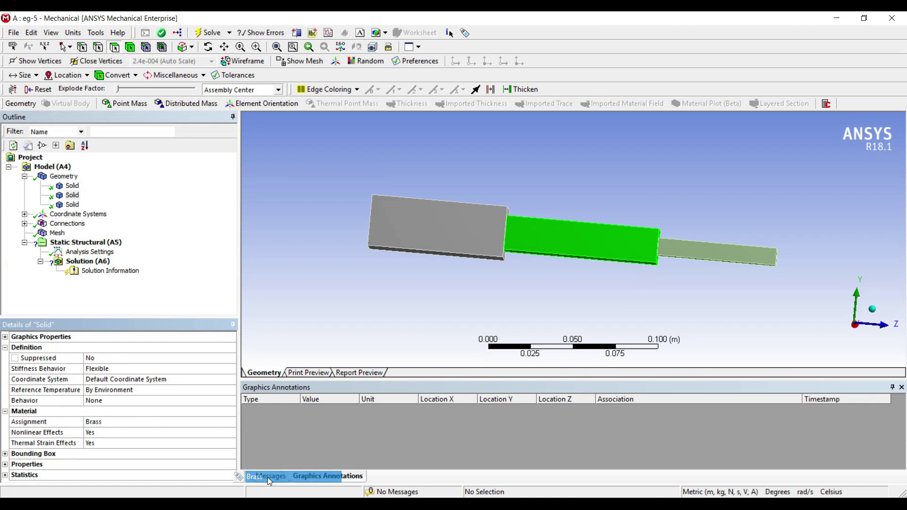
Step: Check the thinnest solid's material assignment and generate the mesh with the default settings
left_click(72, 205)
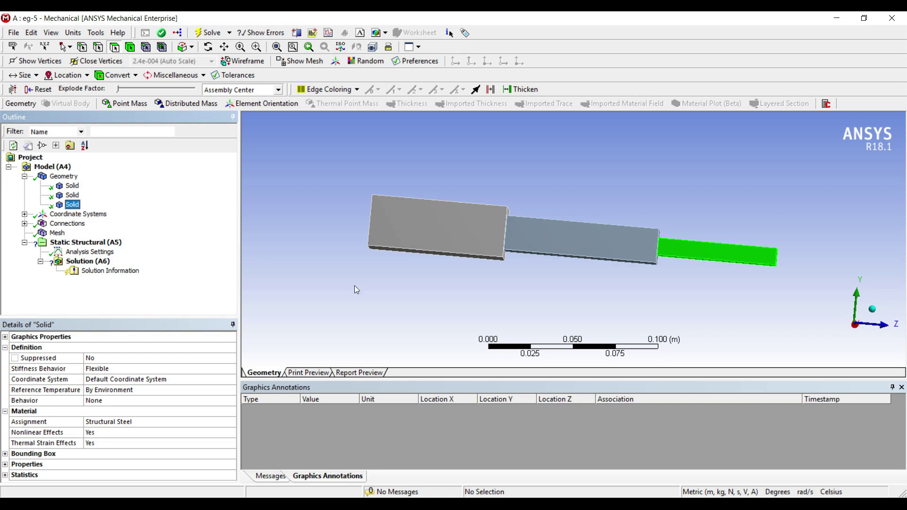
left_click(56, 234)
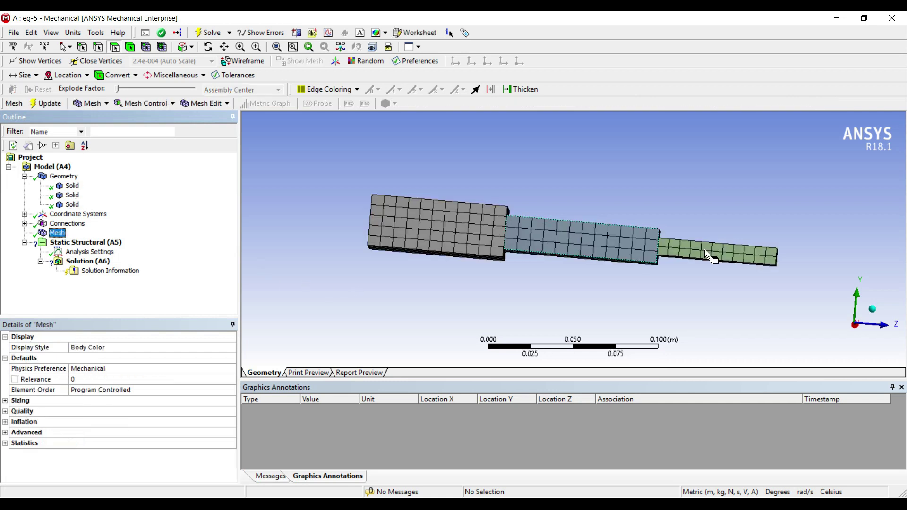
Step: Change the Relevance Center in the mesh sizing settings and regenerate the mesh of the stepped bar
left_click(5, 401)
left_click(135, 421)
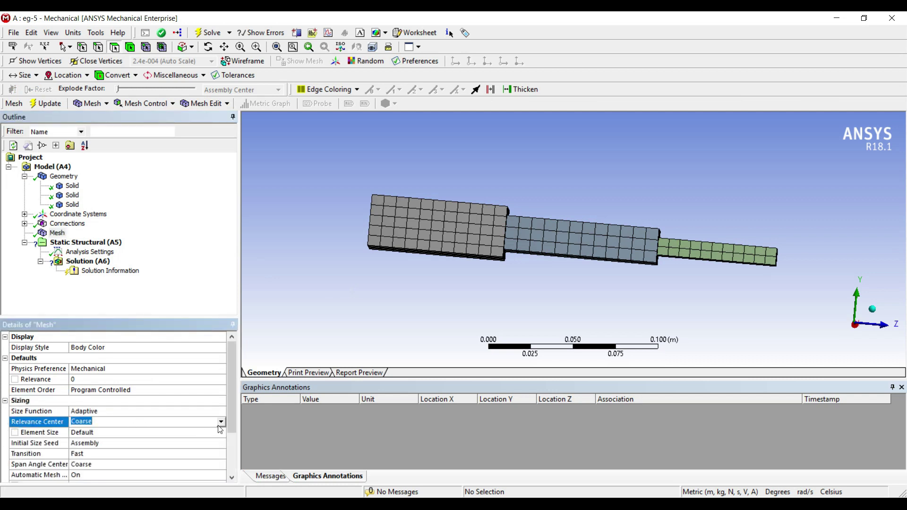
left_click(220, 422)
left_click(141, 444)
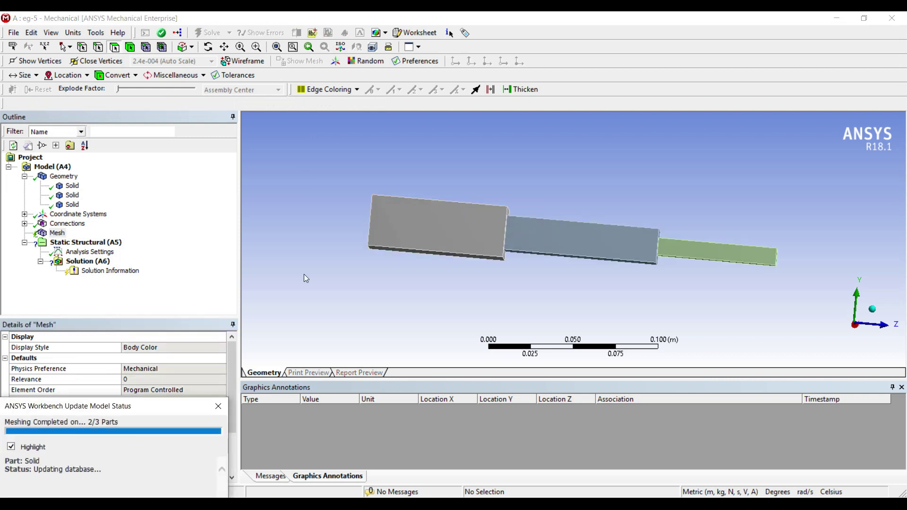
Step: Add a Fixed Support to the outer end face of the thickest solid in the Static Structural analysis
left_click(86, 242)
middle_click_drag(366, 246, 409, 254)
left_click(386, 224)
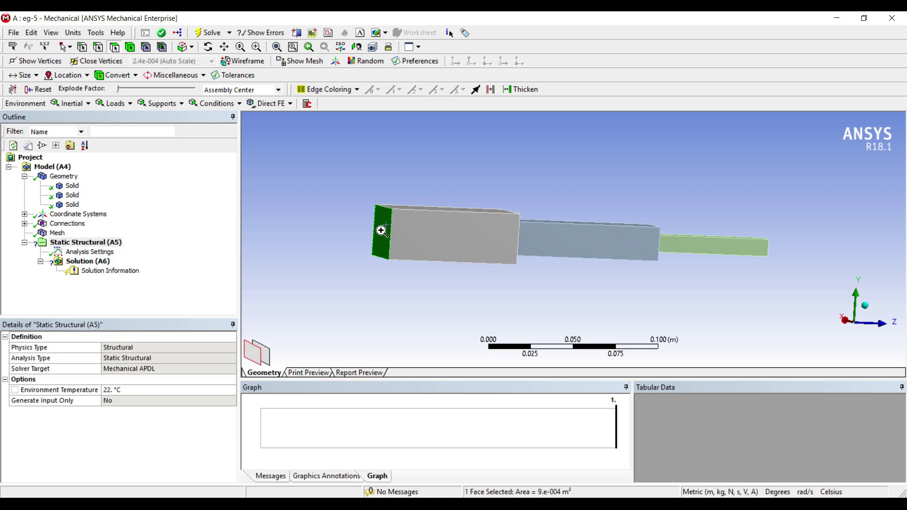
right_click(383, 223)
mouse_move(408, 230)
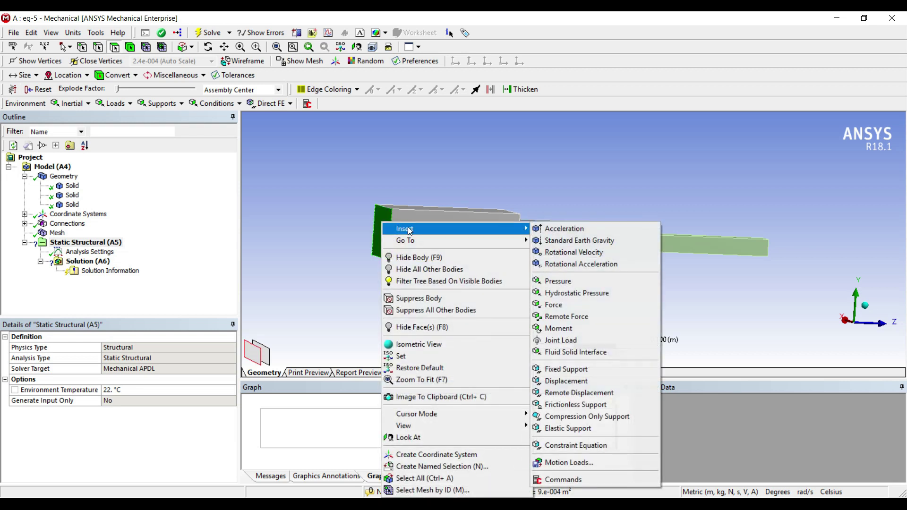
left_click(567, 369)
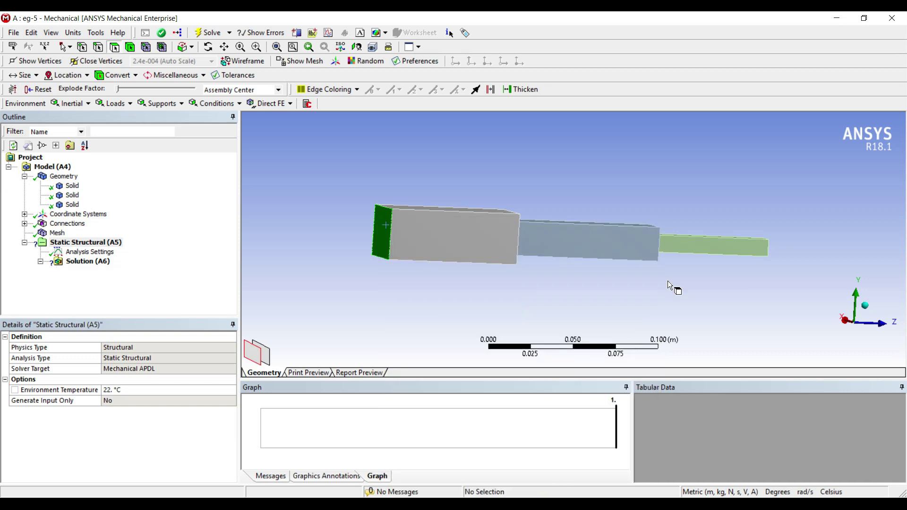
Step: Add a second Fixed Support on the outer end face of the thinnest solid
middle_click_drag(672, 283, 614, 293)
right_click(756, 259)
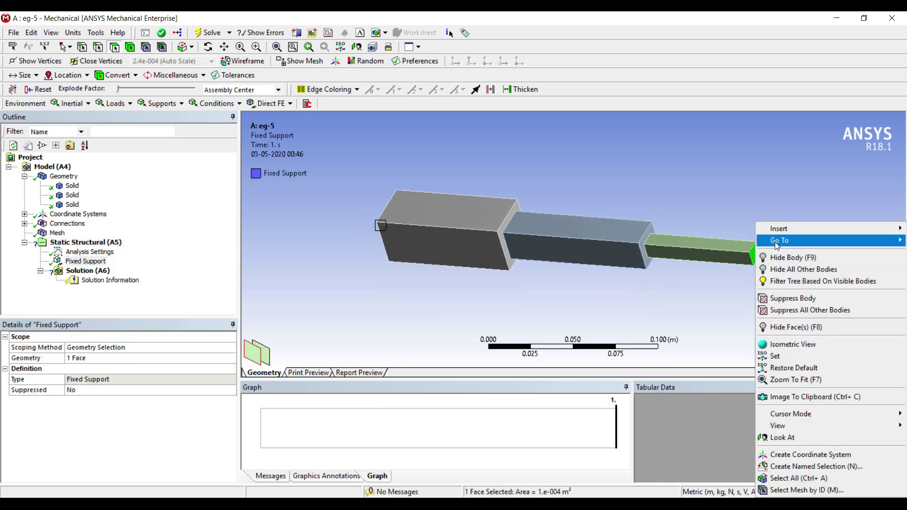
mouse_move(779, 228)
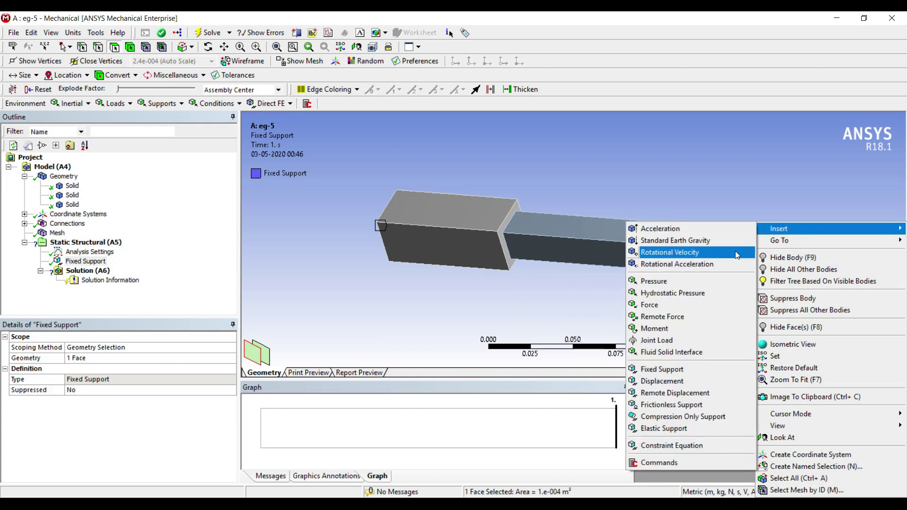
left_click(681, 373)
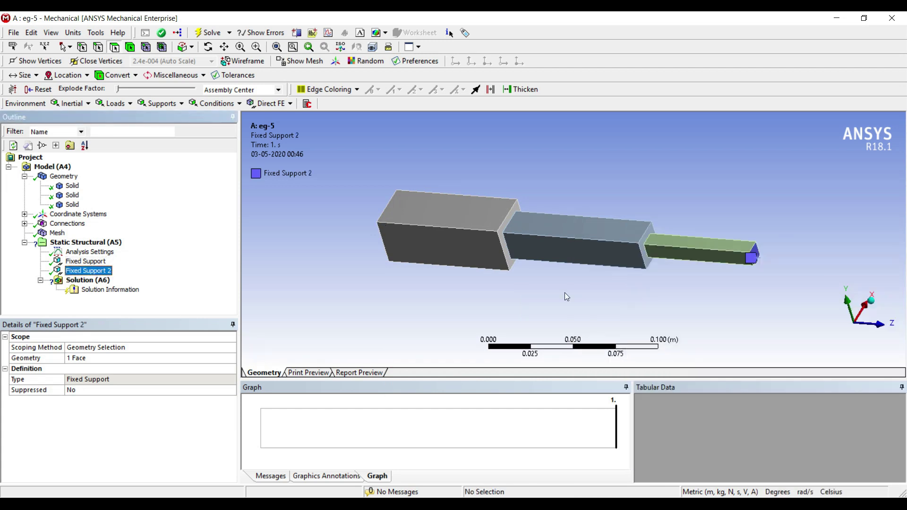
Step: Check the load positions in the eg 5.jpg problem figure, return to Mechanical and select the thinnest solid's long side face
middle_click_drag(565, 293, 543, 227)
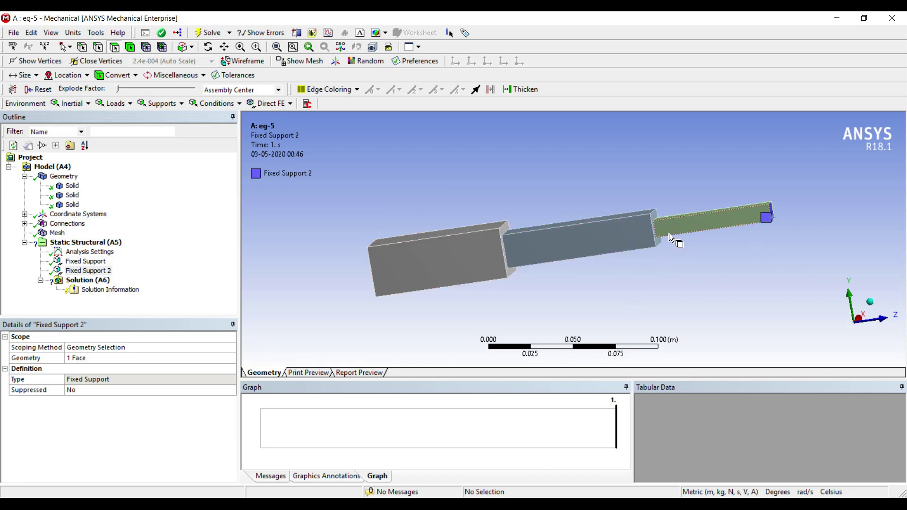
key("alt+Tab")
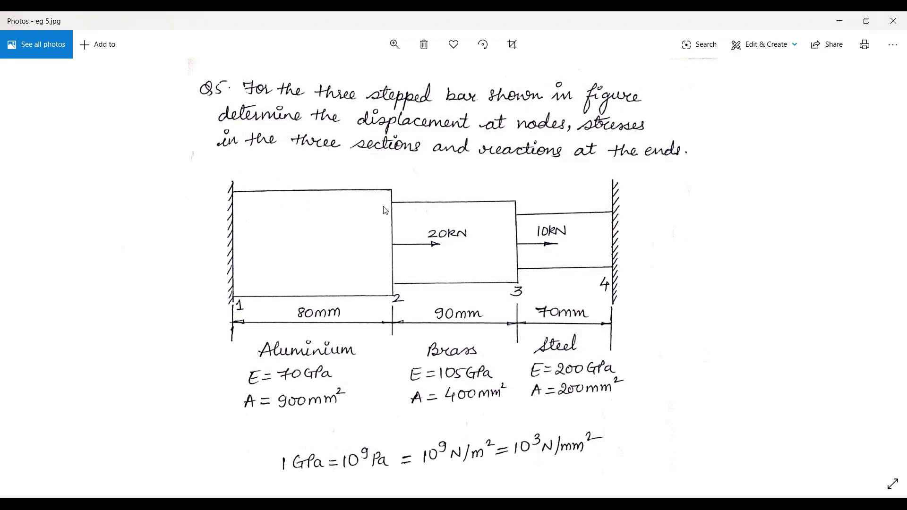
key("alt+Tab")
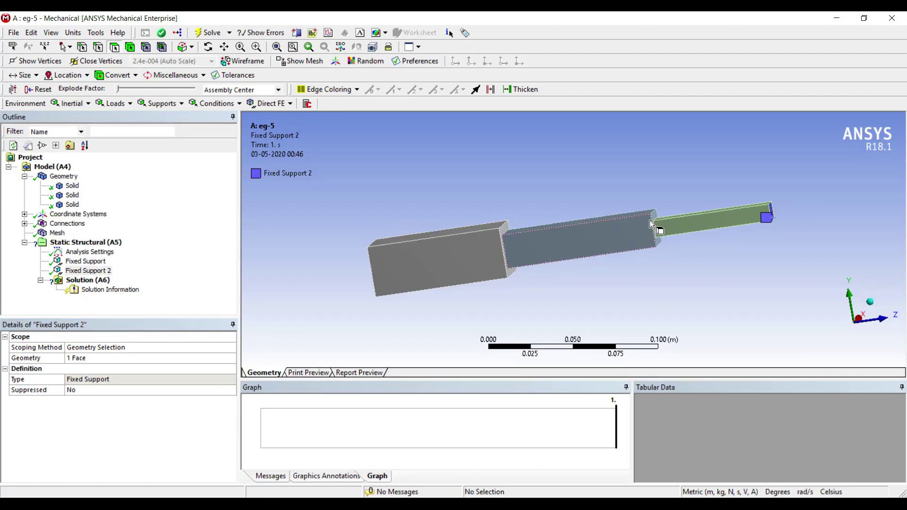
left_click(685, 226)
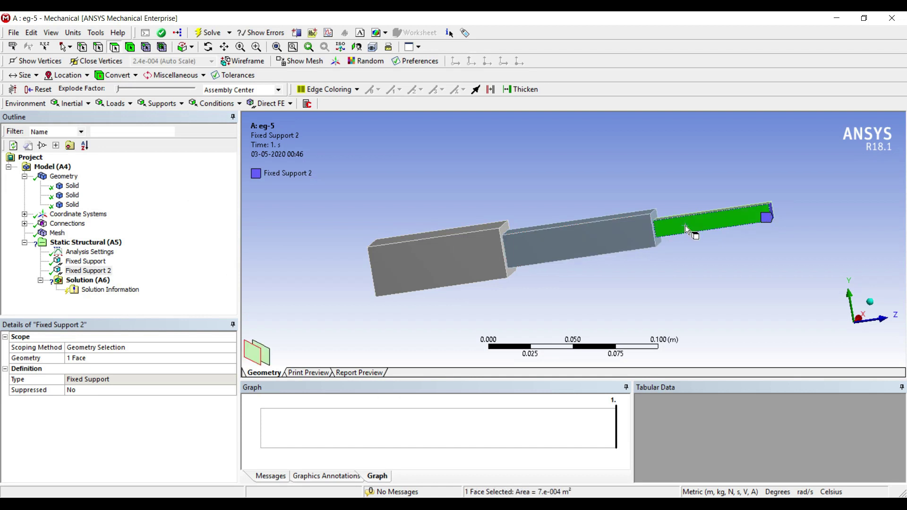